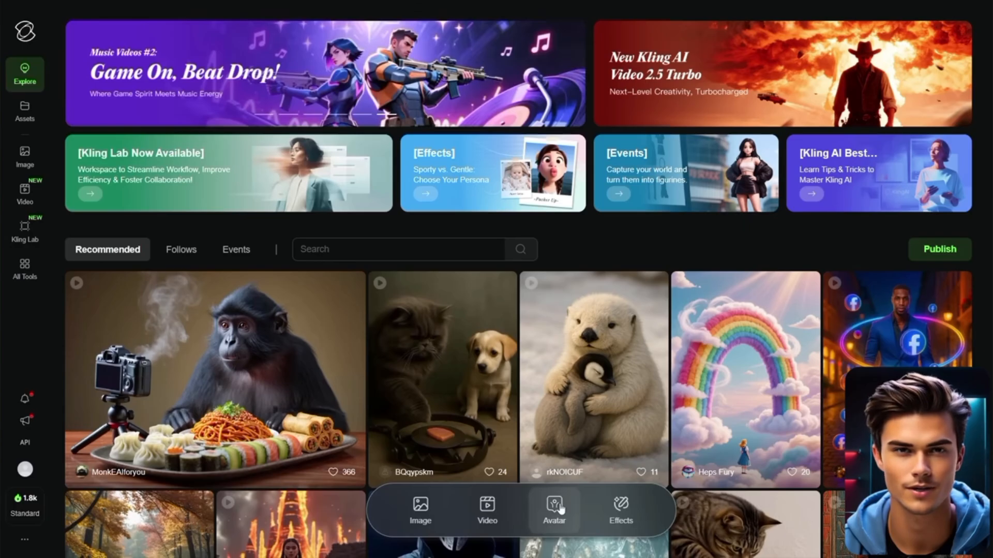
Step: Open the avatar builder and look over the options for creating an AI facial image, leaving them unchanged
left_click(554, 507)
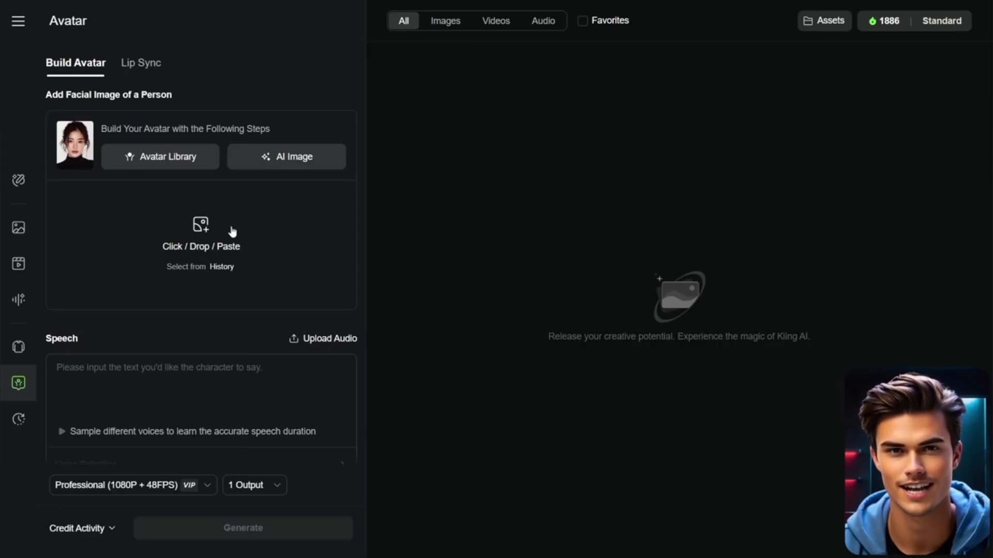
left_click(289, 164)
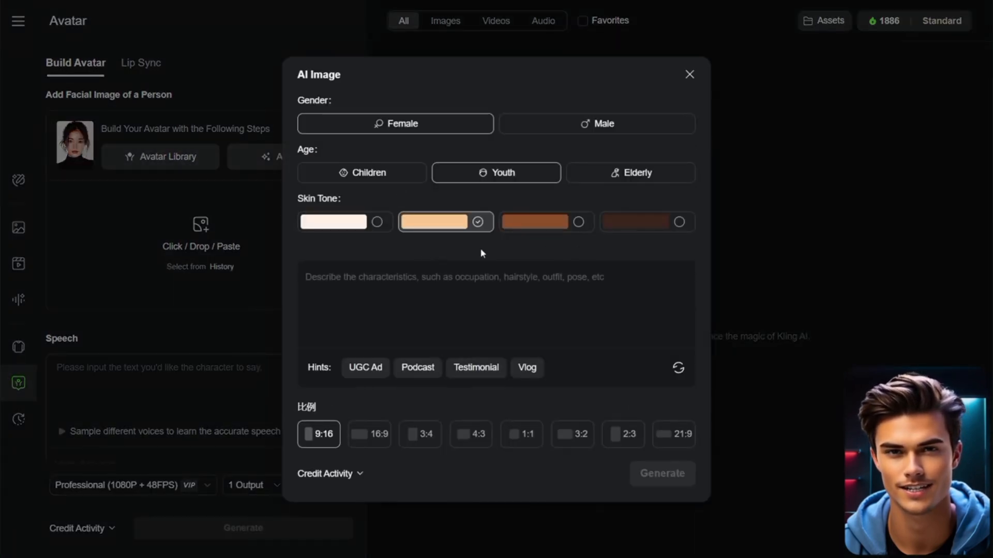
left_click(690, 76)
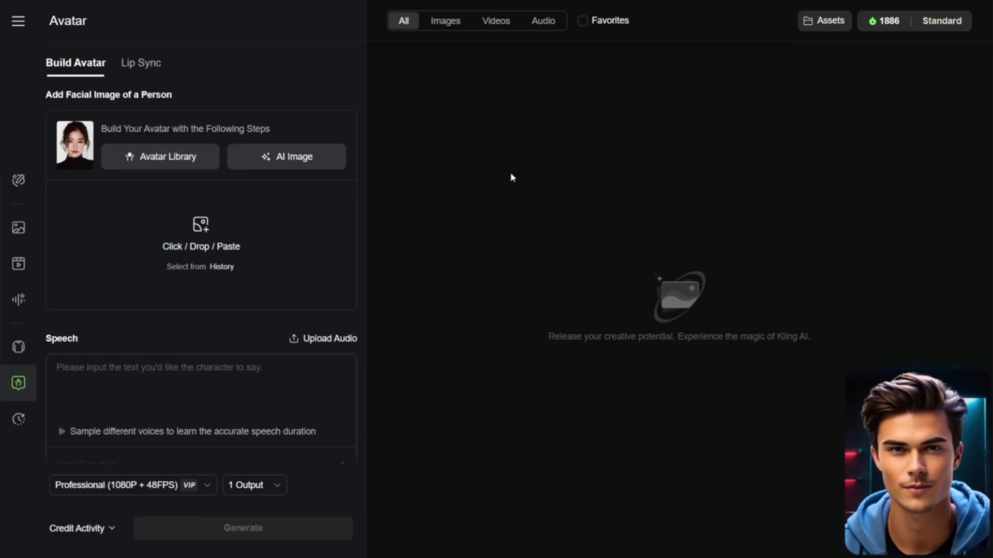
Step: Browse the avatar library presets and choose the red-capped Working Baby behind the cash register as the facial image
left_click(178, 169)
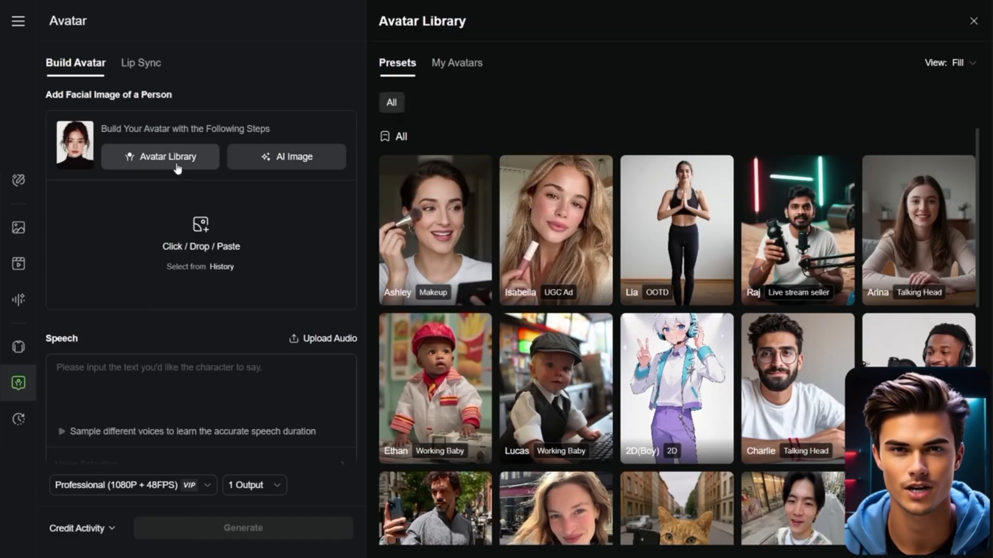
scroll(498, 167, "down", 5)
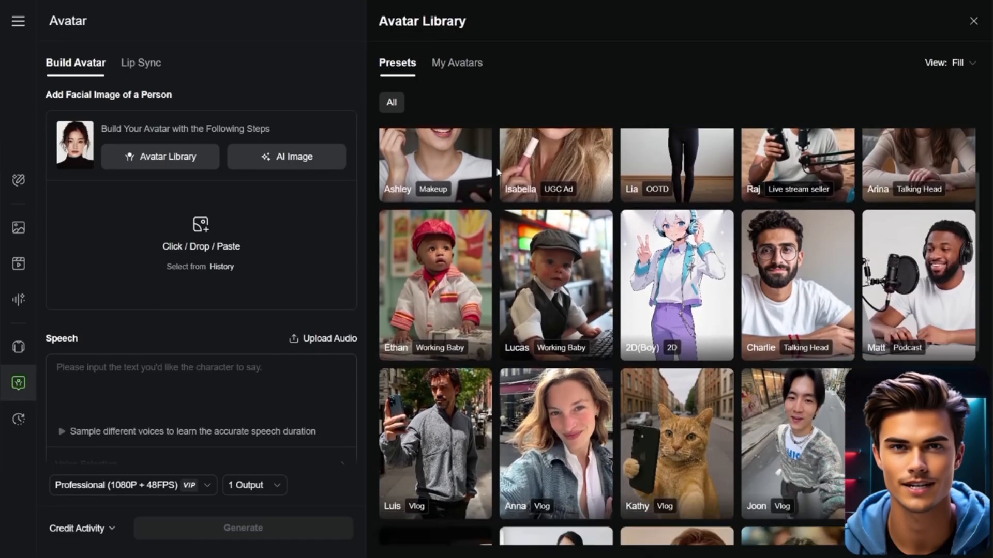
scroll(497, 173, "down", 4)
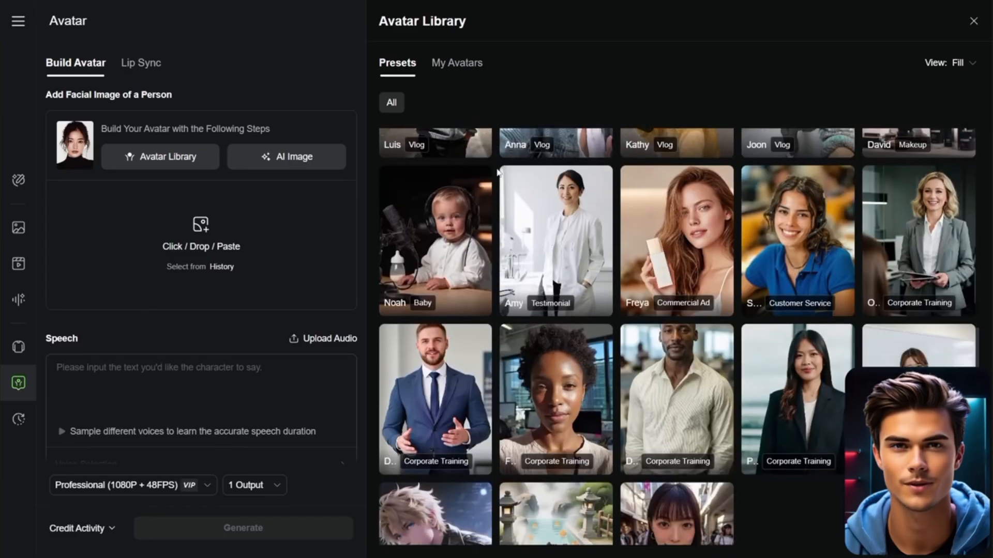
scroll(496, 183, "up", 7)
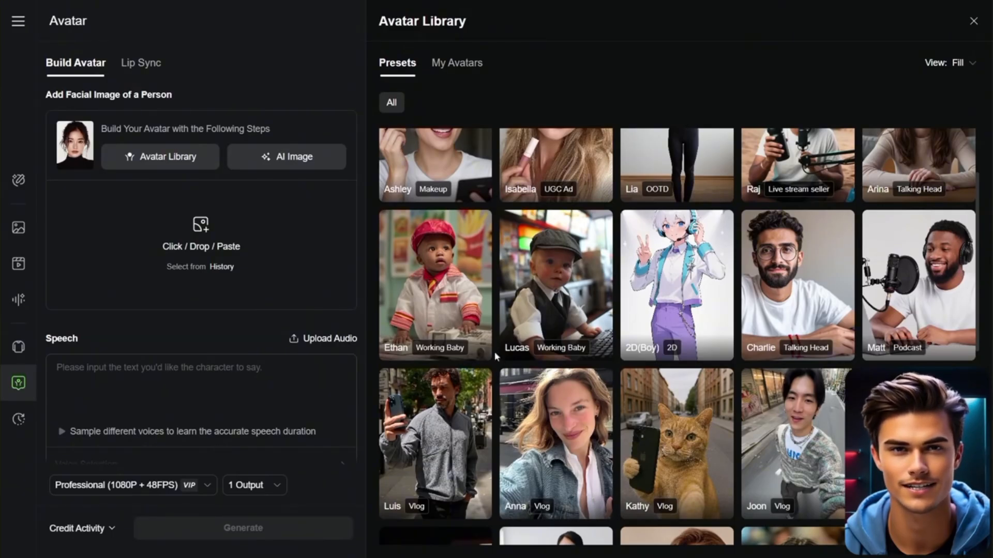
left_click(462, 296)
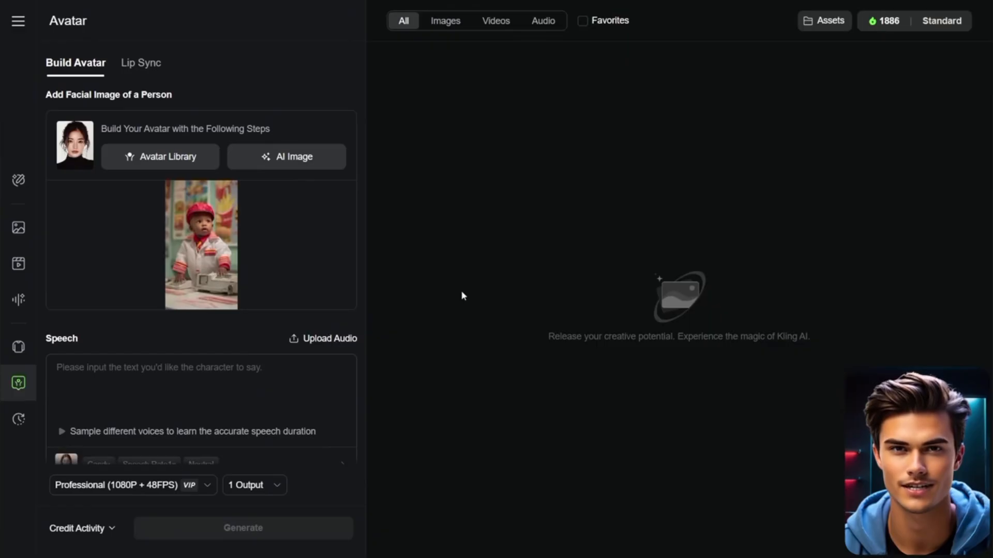
mouse_move(266, 270)
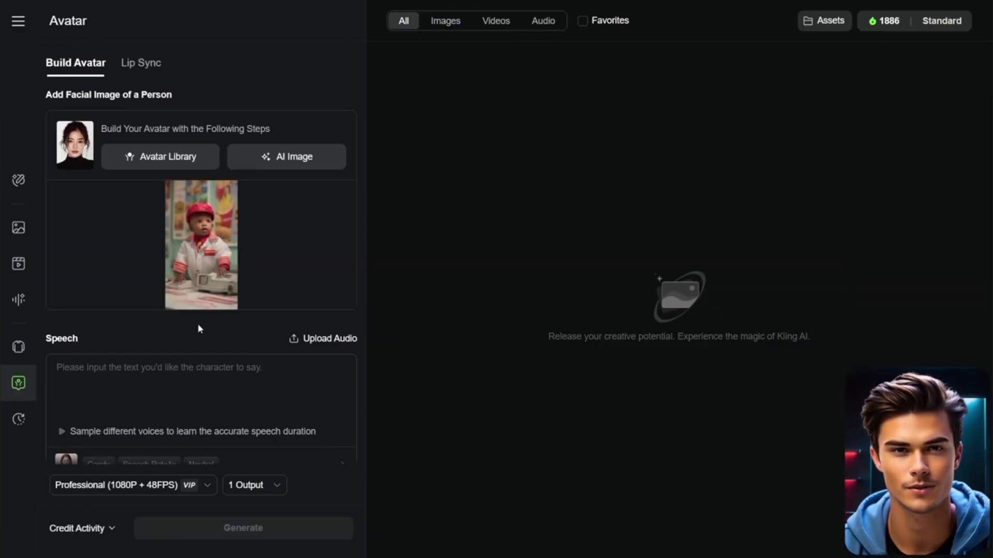
scroll(239, 304, "down", 1)
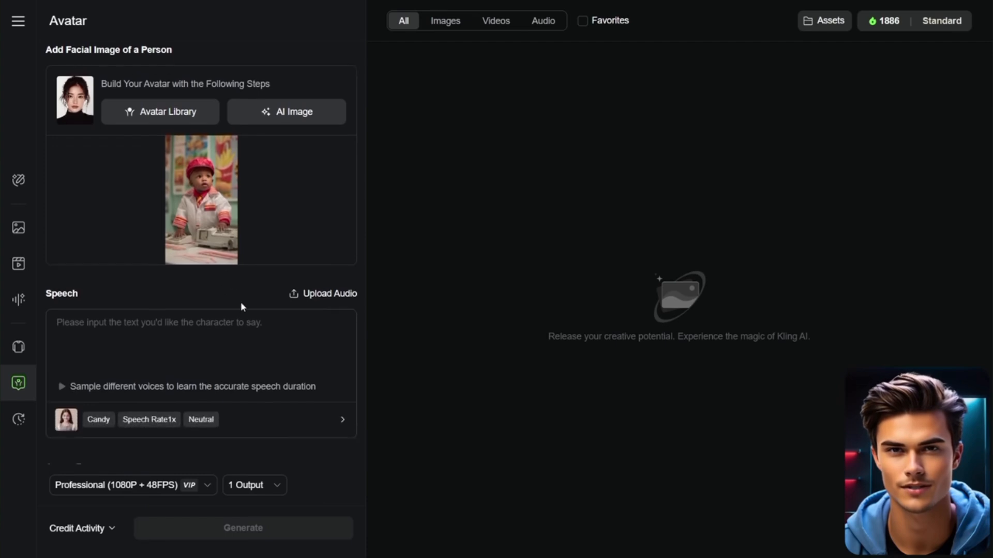
scroll(104, 333, "down", 1)
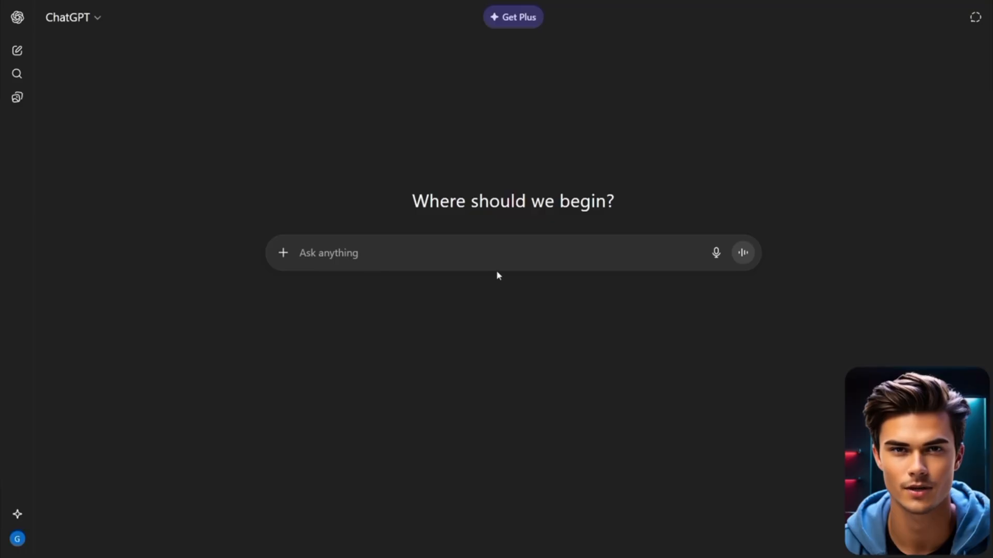
Step: Switch to ChatGPT and request gritty baby-rapper lyrics with verses and chorus, plus a Suno style prompt of at most 200 characters
left_click(489, 257)
type("I want to create a rap song using Suno. Please generate two outputs:  Lyrics – Write full original rap lyrics with verses, chorus, and optional intro/outro. The theme: a baby who raps like a grown man, but make it gritty, raw, and powerful. No playful nursery style — give it the feel of a hard street rap with confidence, swagger, and attitude.  Style Prompt – A short description (max 200 characters) of the rap style, including flow, mood, beat type, and vocal delivery, optimized for Suno. Keep it hard-hitting and serious.")
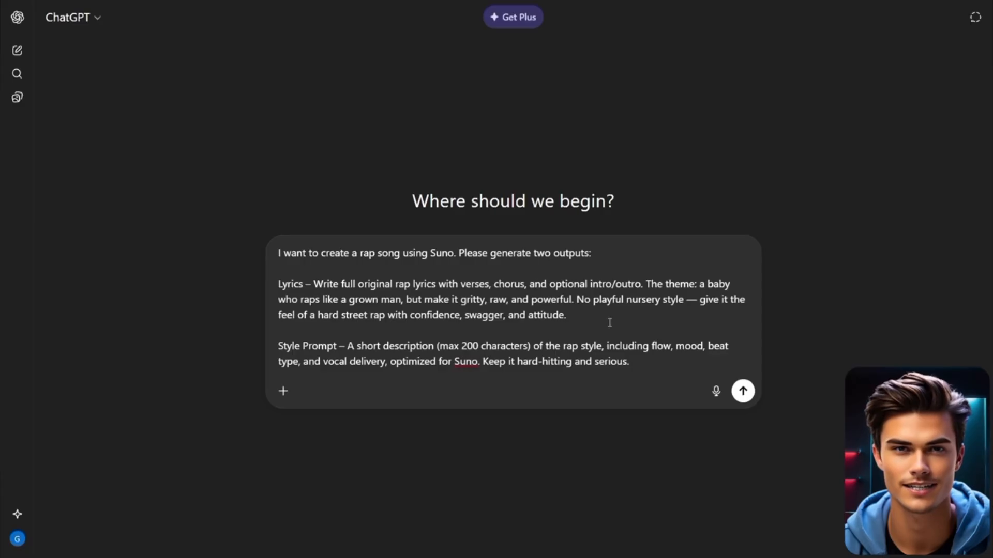
left_click(742, 391)
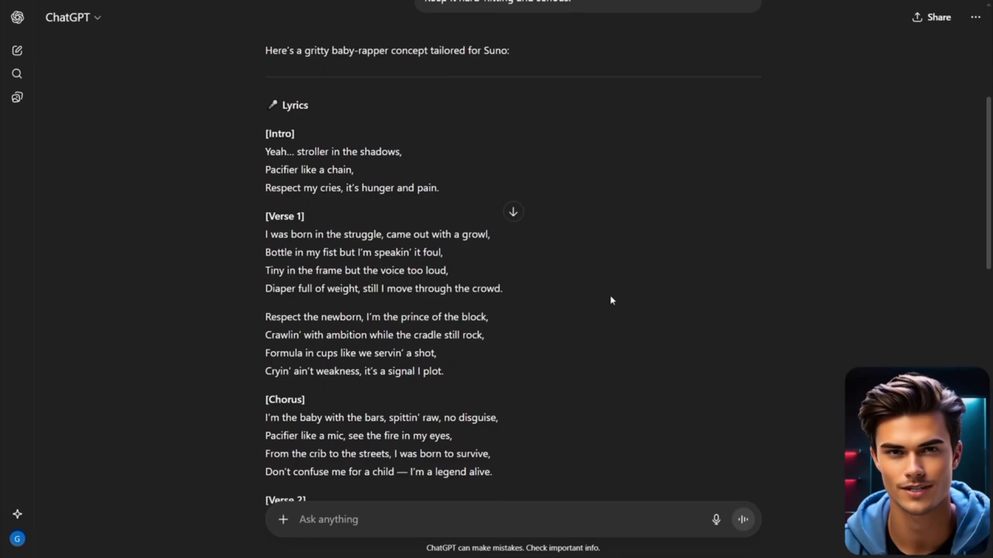
scroll(610, 300, "down", 10)
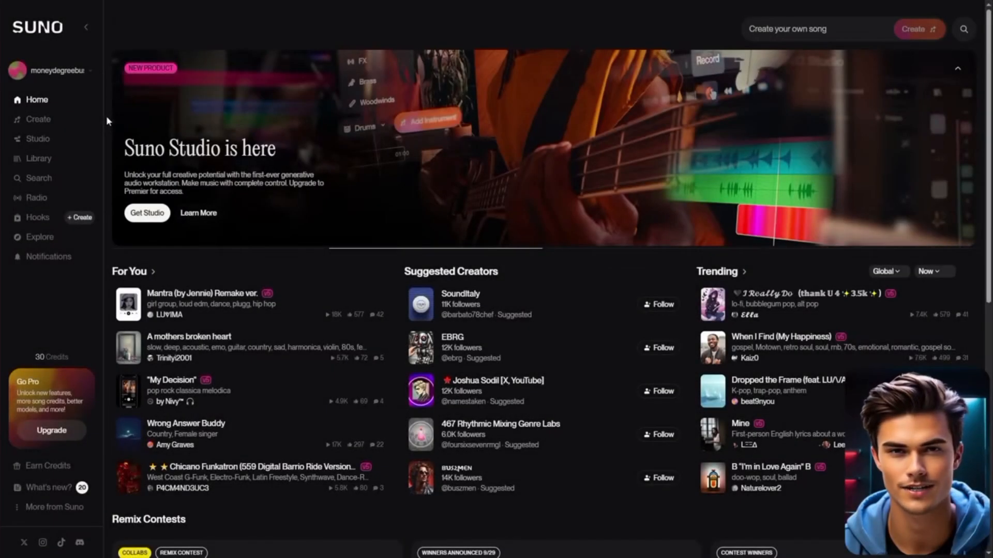
Step: Switch to Suno, start a new custom song and insert the full baby-rapper lyrics written by ChatGPT
left_click(94, 119)
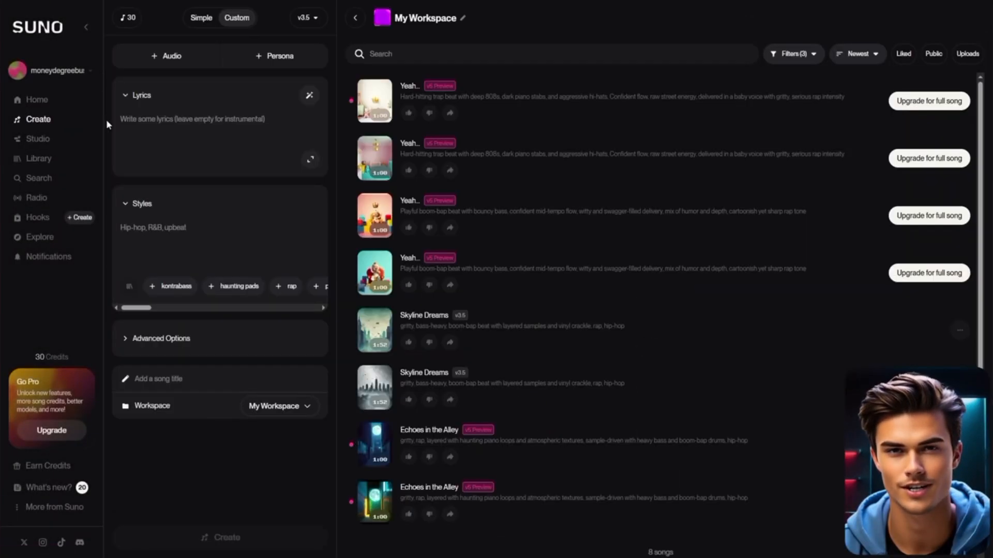
left_click(131, 124)
type("Yeah, when you hear that cry... Know it's power, not weakness. Infant or king? Same difference. Respect the baby.")
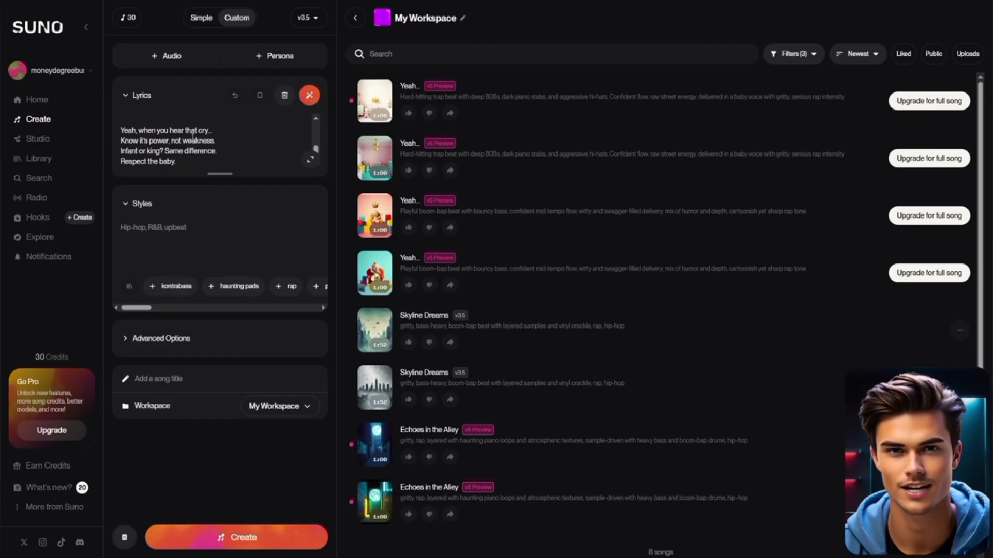
scroll(192, 135, "up", 5)
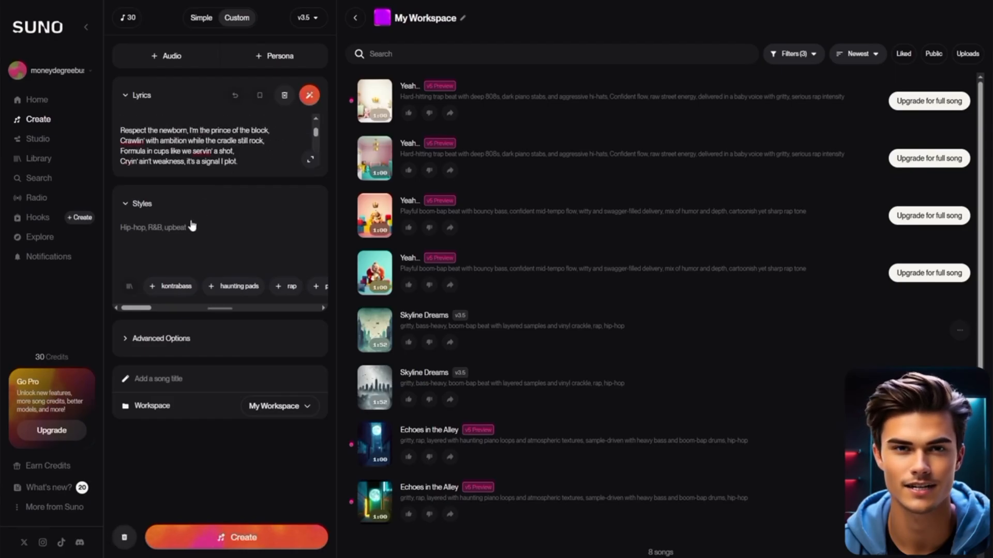
Step: Set the song style to "Hard East Coast rap, deep gritty flow, boom-bap drums, dark bassline, raw attitude, confident delivery with heavy presence" and generate it
type("Hard East Coast rap, deep gritty flow, boom-bap drums, dark bassline, raw attitude, confident delivery with heavy presence")
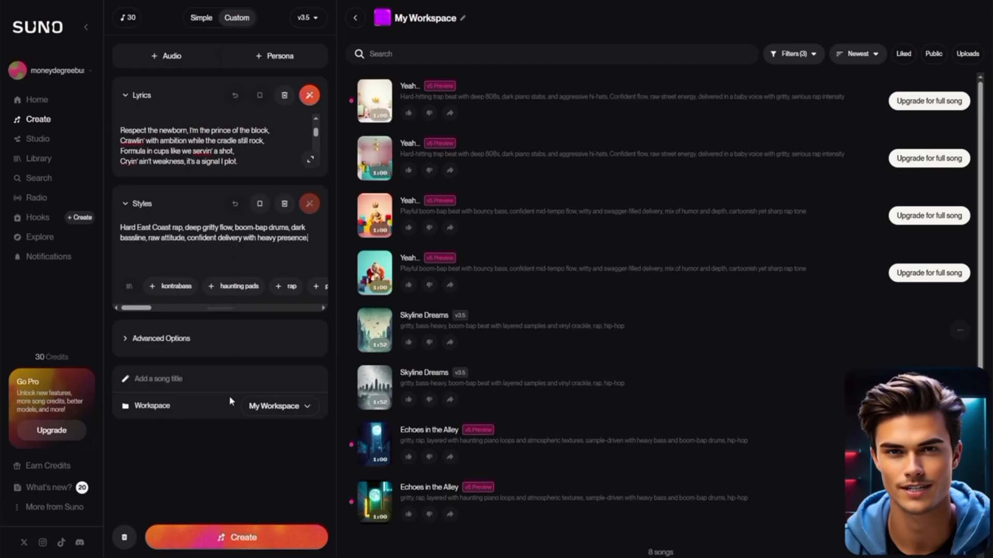
left_click(243, 537)
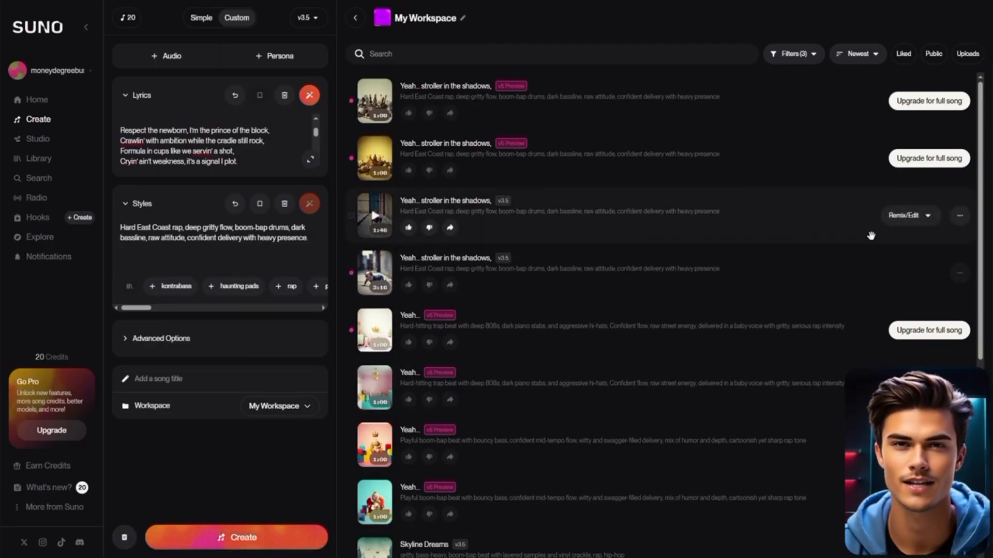
Step: Open the additional options of the 1:46 v3.5 song, and in Kling AI upload skyline-dreams_YR9csqvw.mp3 as the avatar's speech audio
left_click(959, 216)
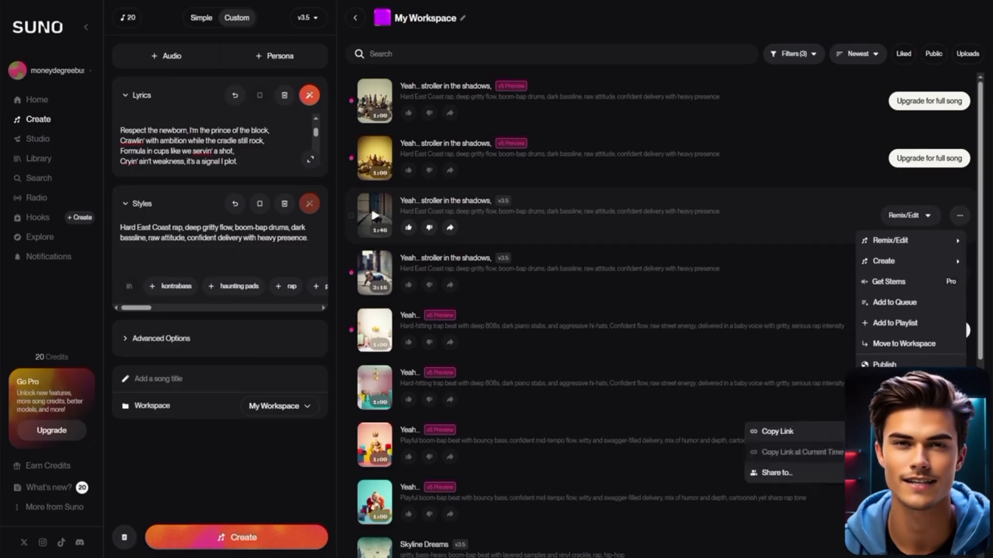
mouse_move(910, 453)
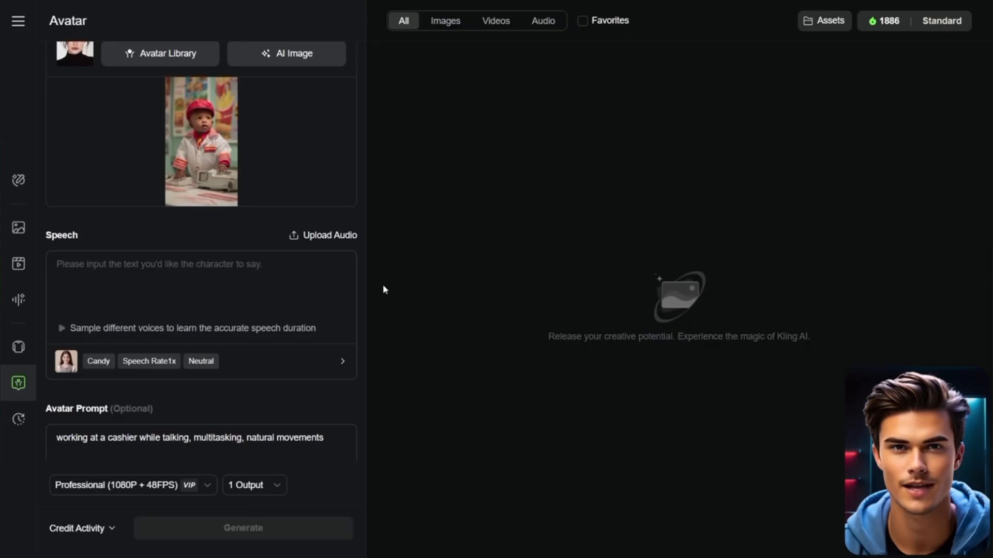
left_click(327, 236)
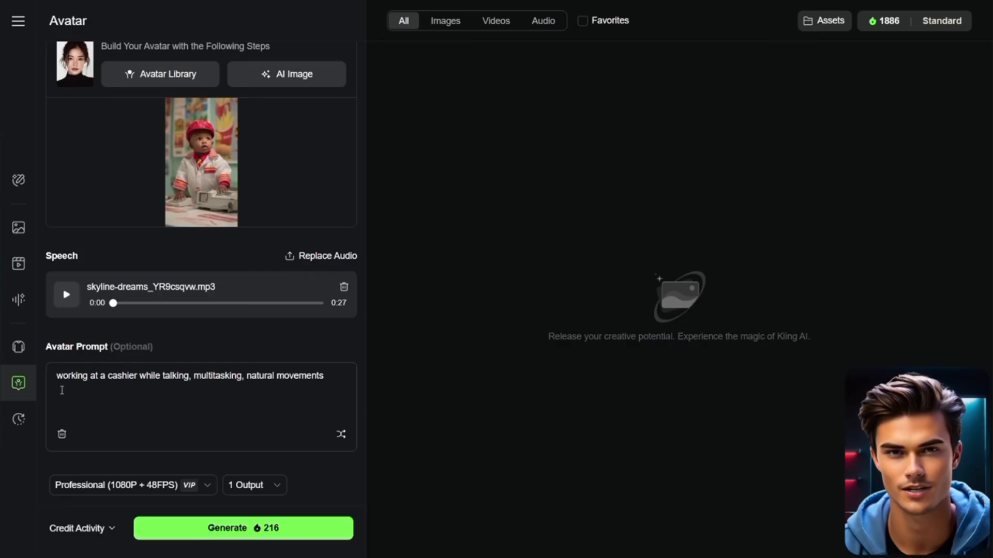
Step: Replace the avatar prompt with the description of the baby rapper performing behind the counter, gripping the register like a mic
triple_click(324, 376)
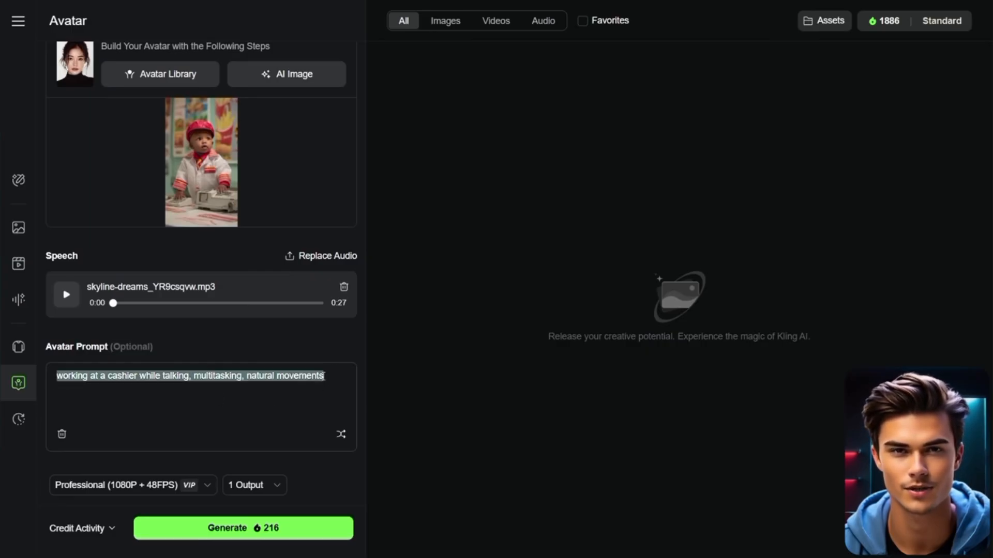
key("ctrl+v")
scroll(305, 393, "up", 3)
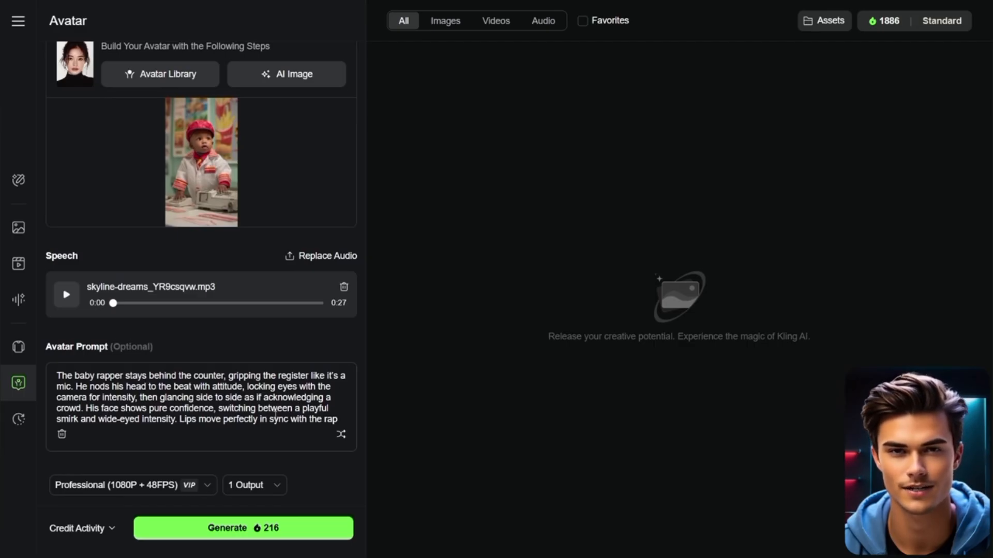
scroll(248, 406, "down", 5)
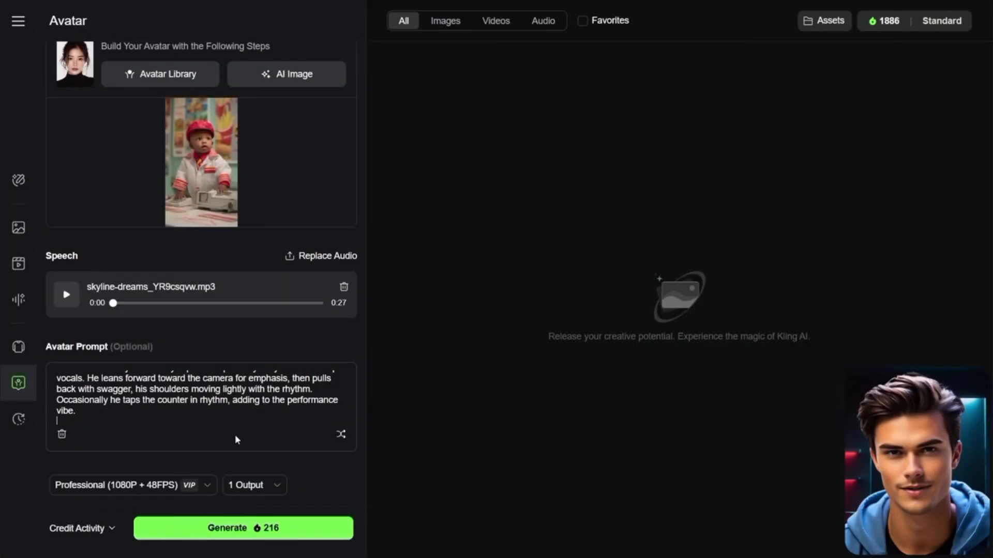
Step: Generate the avatar video in Professional (1080P + 48FPS) mode with 1 output
left_click(201, 491)
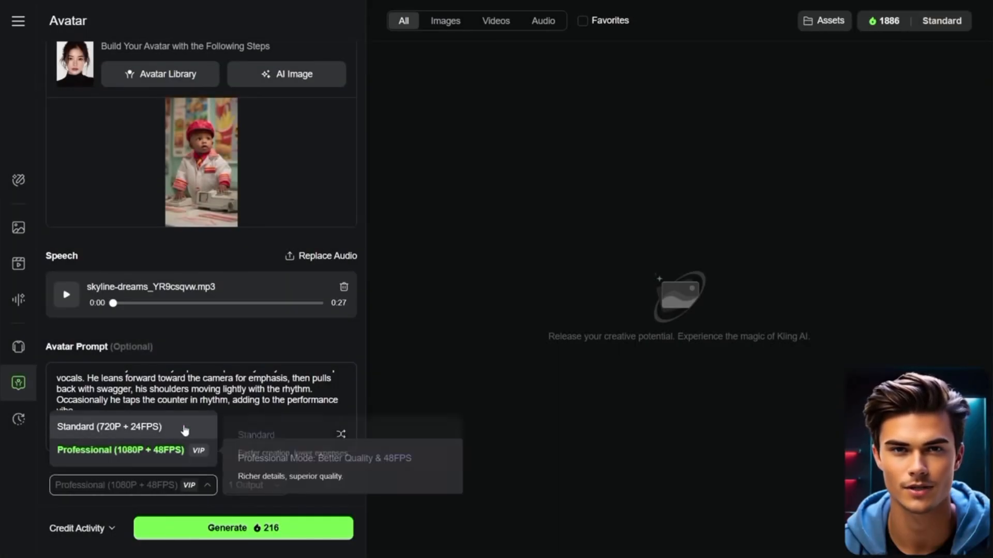
left_click(183, 459)
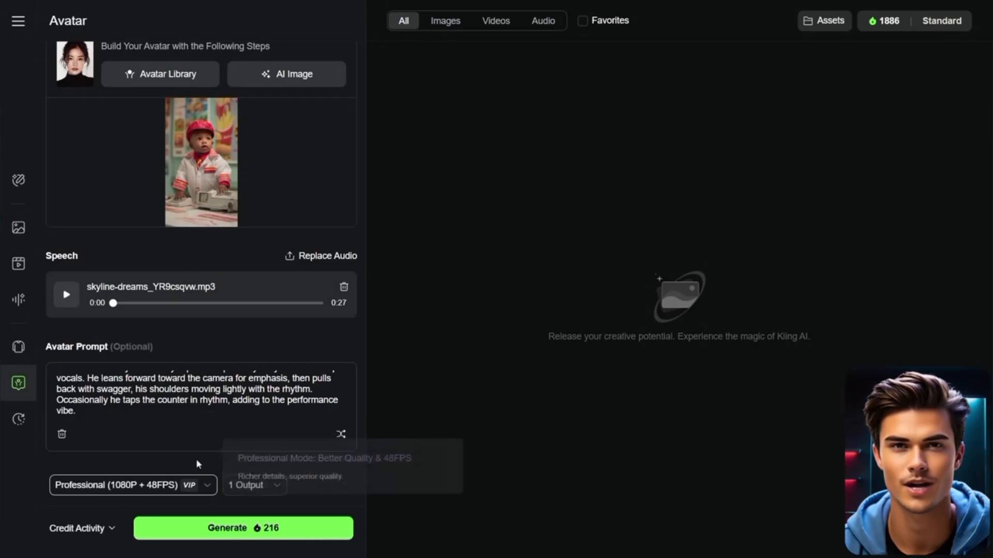
left_click(274, 485)
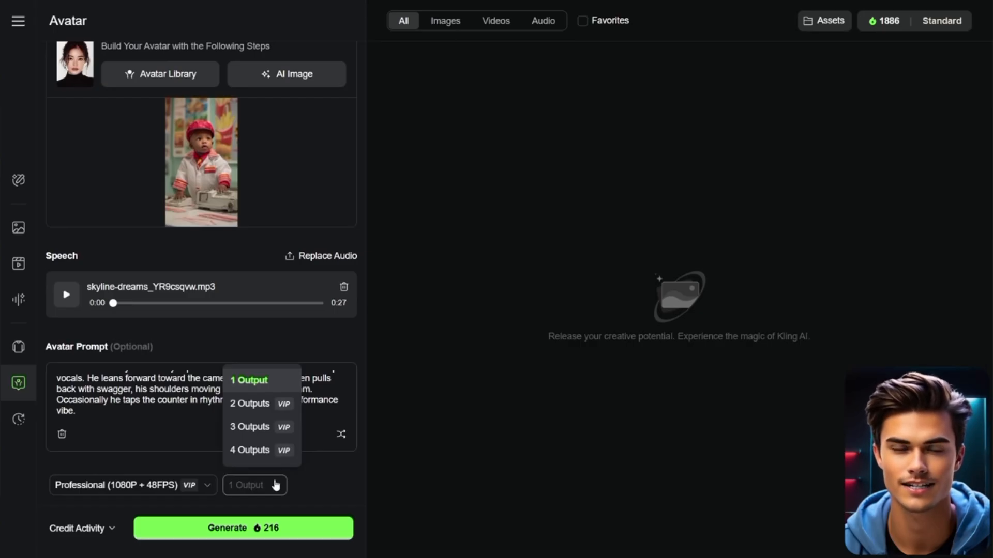
left_click(275, 484)
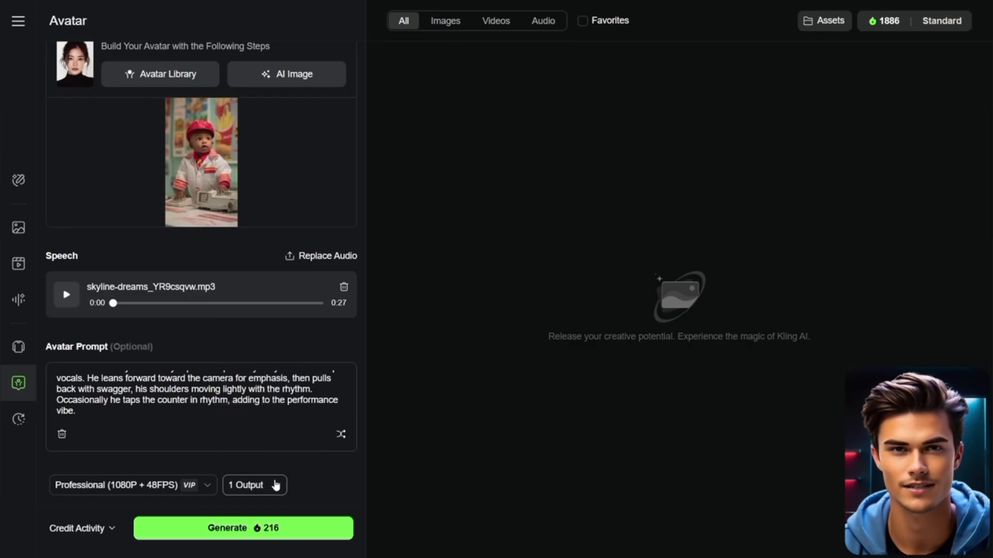
left_click(253, 532)
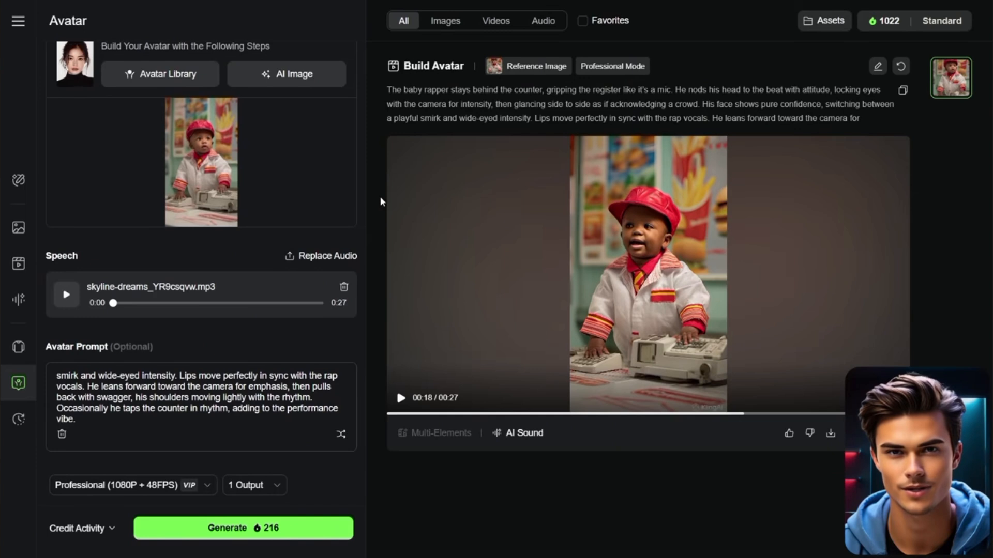
Step: In the AI image generator, upload the cashier baby picture as a single Face reference and set its reference strength to 70
mouse_move(524, 69)
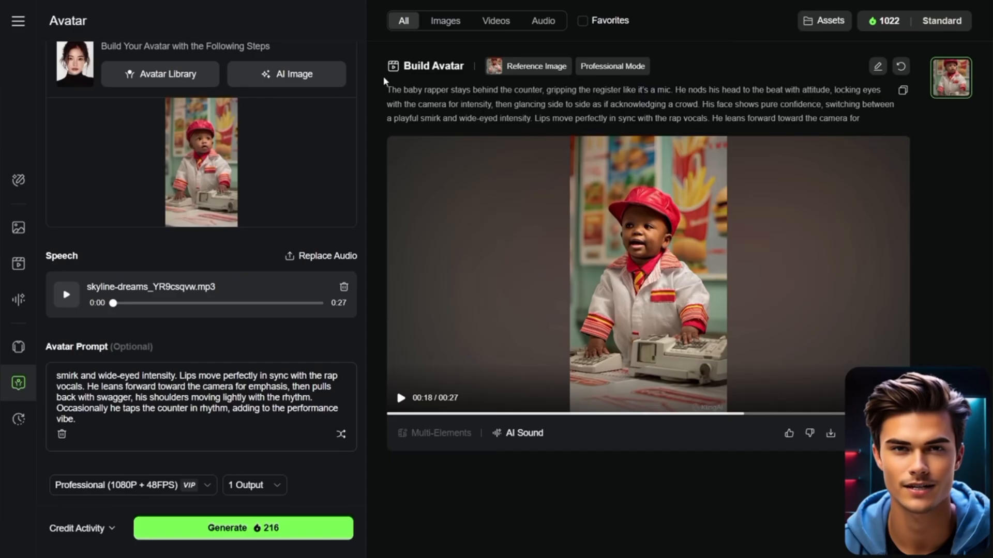
left_click(16, 229)
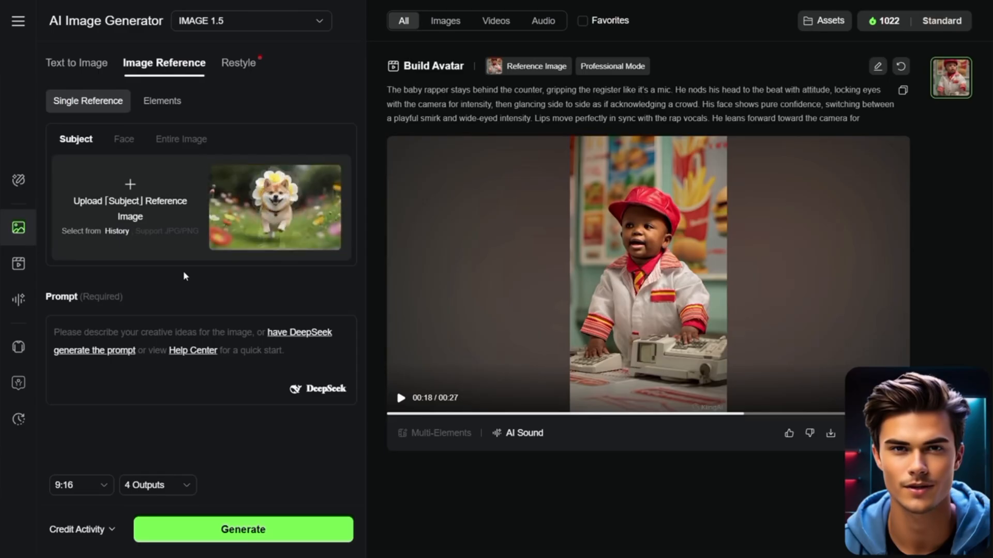
left_click(126, 142)
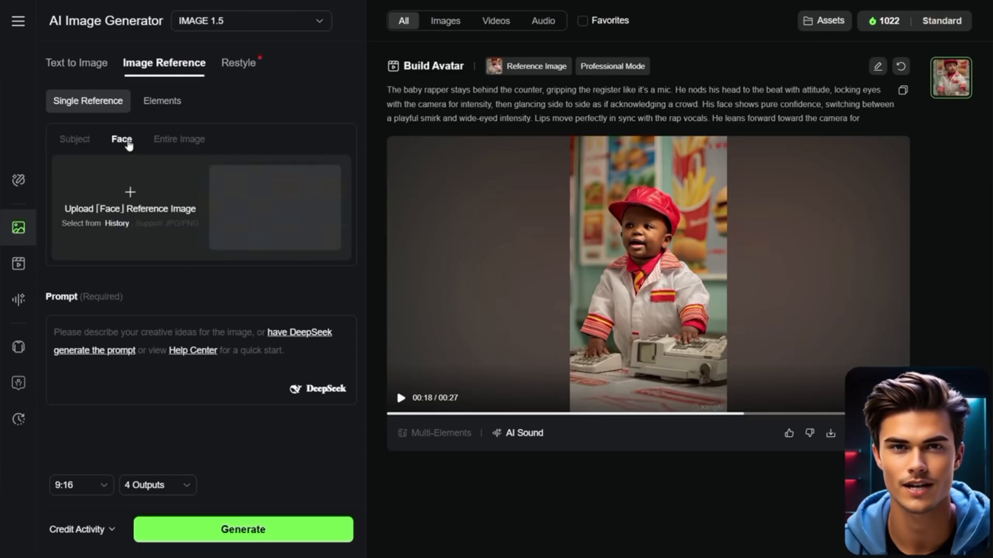
left_click(131, 193)
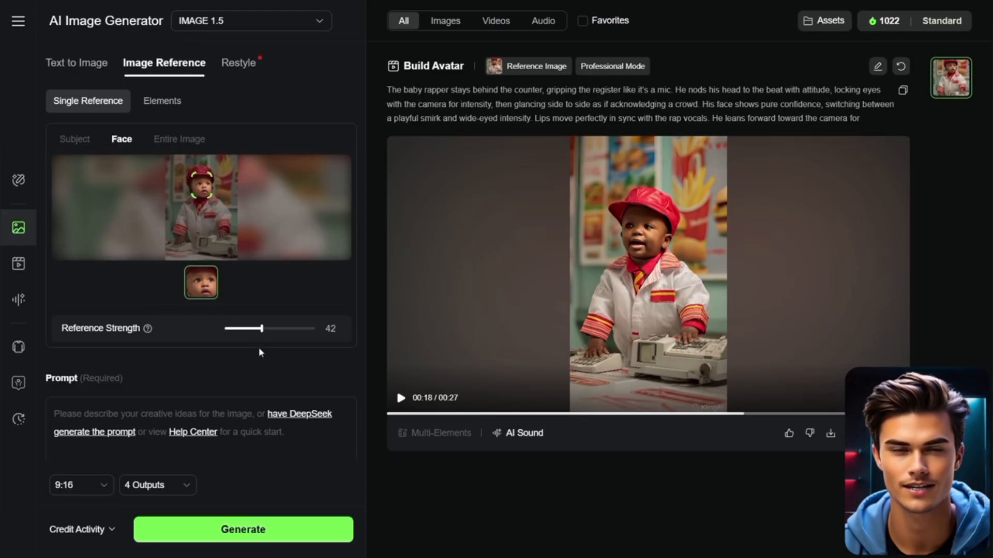
left_click_drag(261, 329, 288, 330)
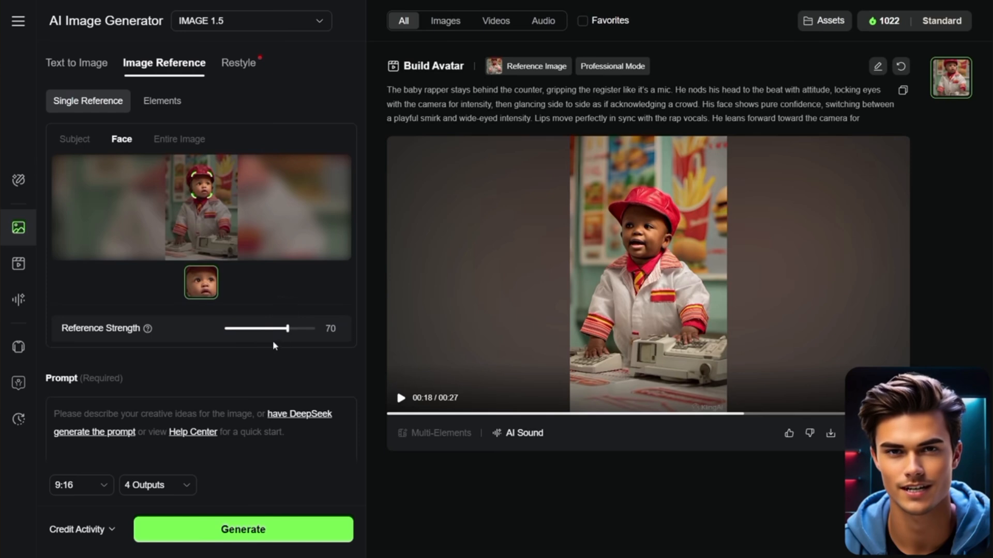
Step: Generate two batches of 9:16 images with 4 outputs each, prompting the same-faced baby in diamond chains rapping in a luxury car at night
scroll(248, 362, "down", 1)
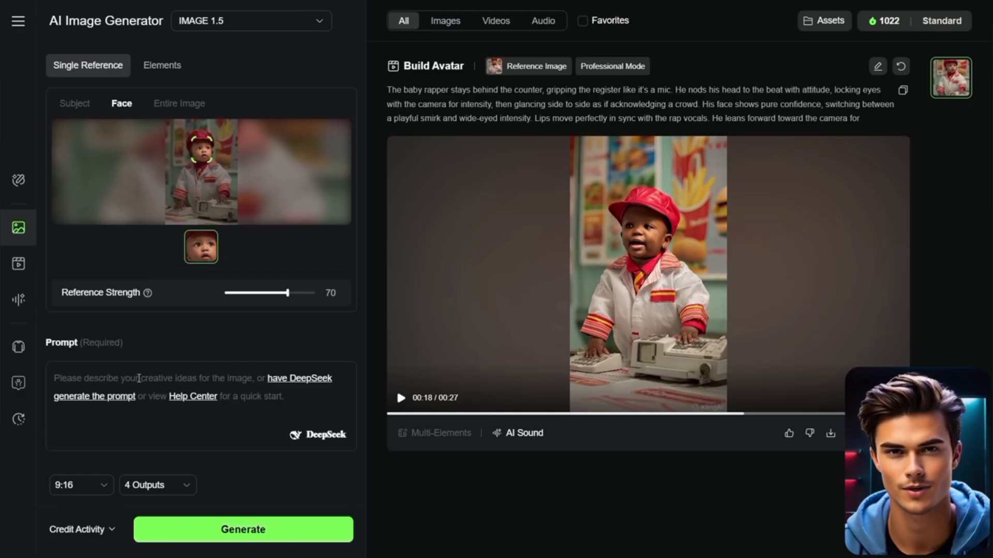
type("Ultra-realistic cinematic photo of a baby with the same face as reference, wearing iced-out diamond chains and a flashy watch, sitting in the passenger seat of a sleek luxury car at night. He is rapping confidently with a tough expression, no microphone. Neon city lights reflect through the car windows, traffic and blurred people outside. Interior lighting highlights the baby like a real hip-hop video shoot. Realistic music video vibe.")
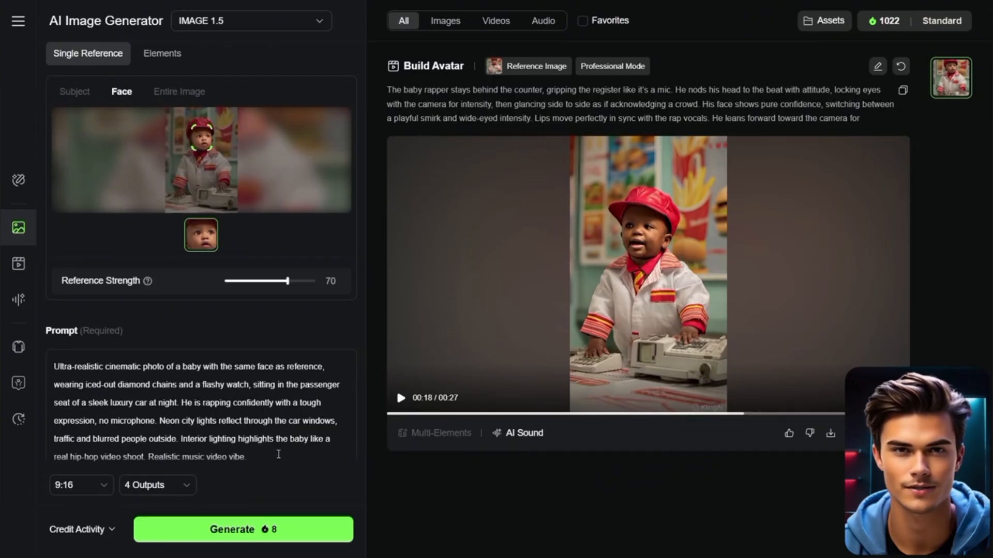
left_click(91, 486)
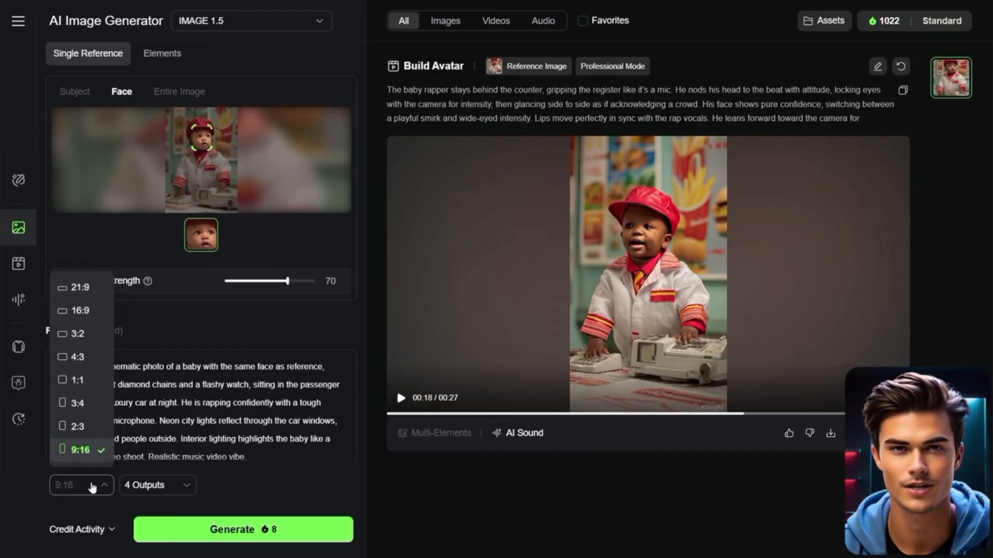
left_click(92, 487)
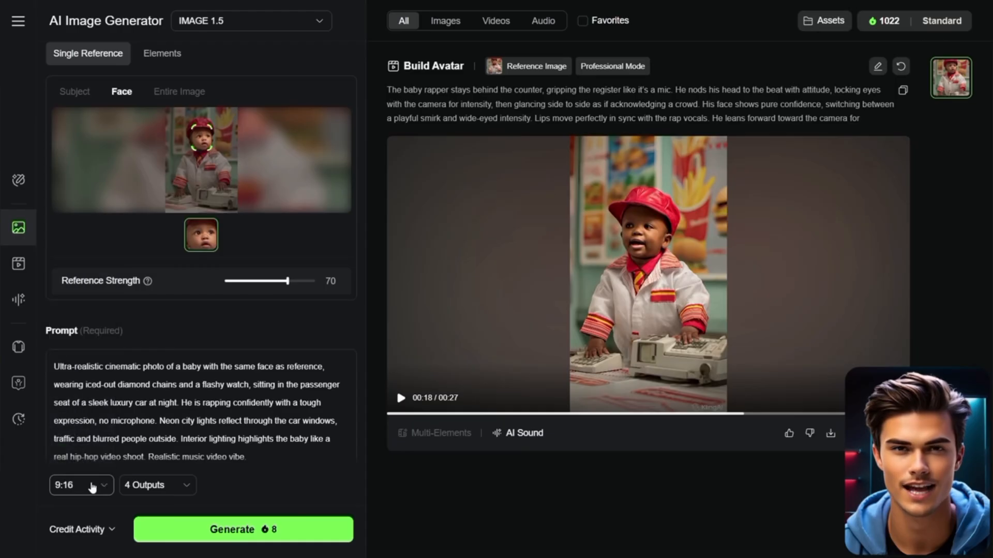
left_click(150, 490)
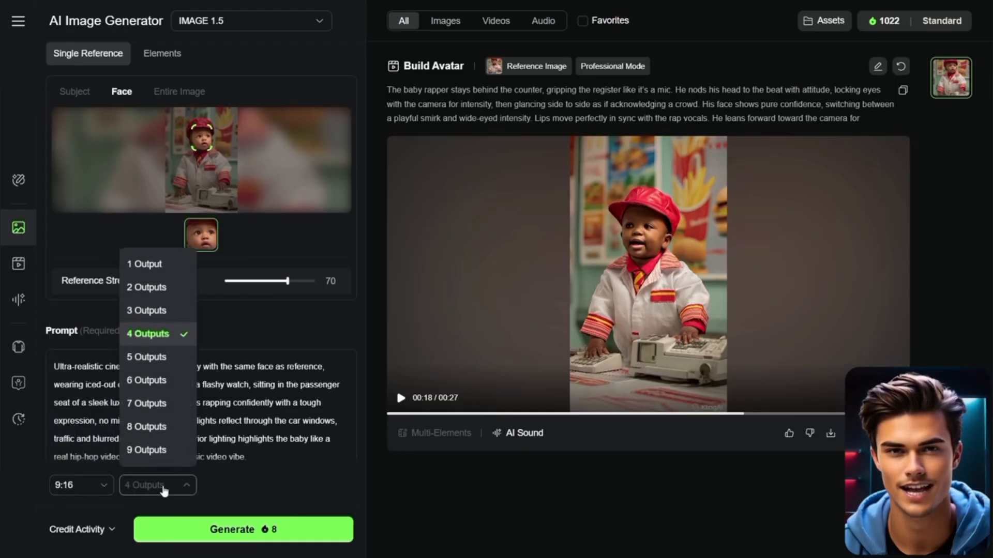
left_click(164, 491)
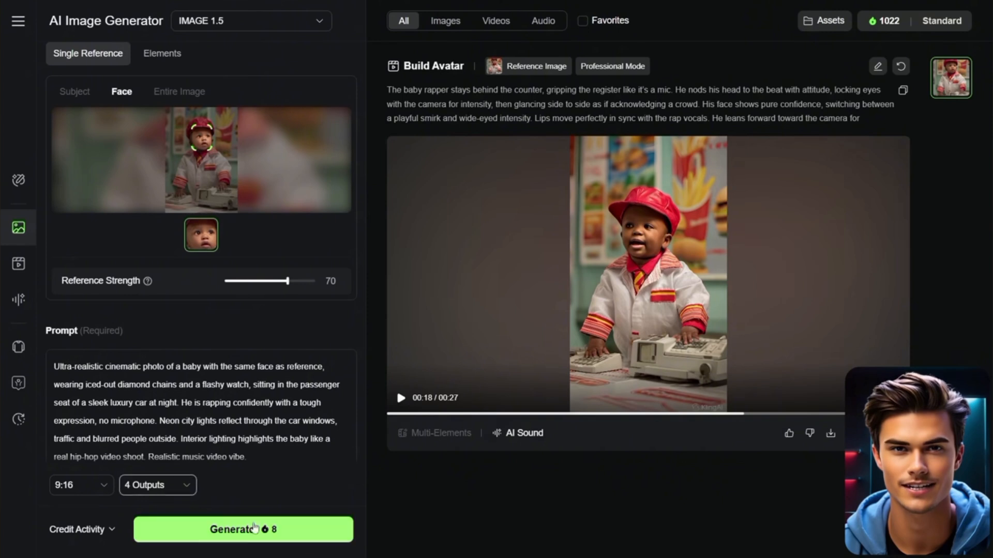
left_click(252, 530)
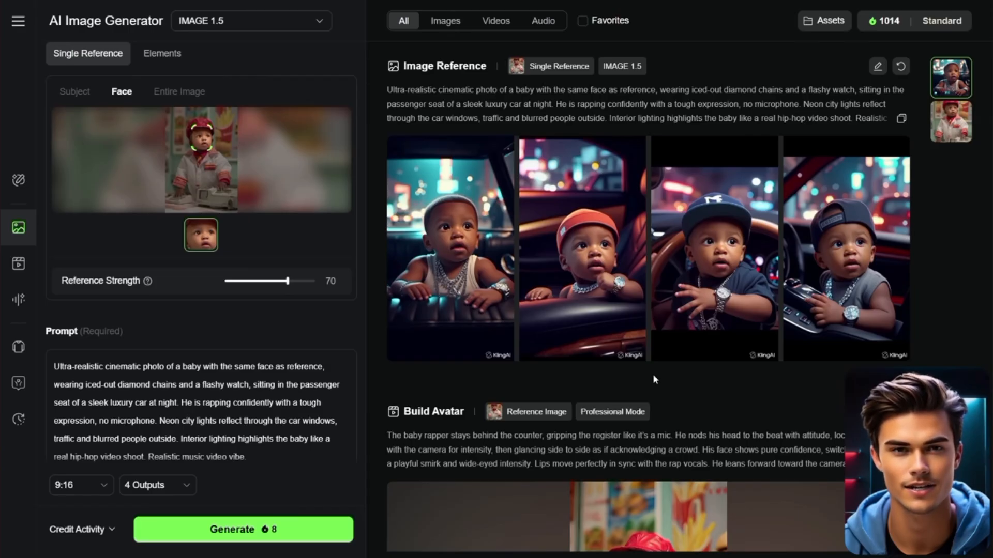
left_click(269, 530)
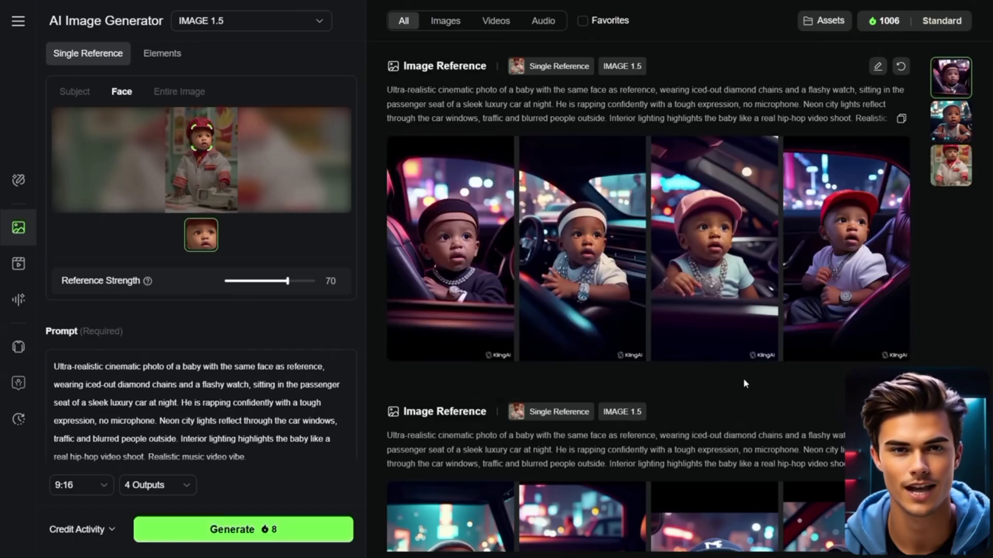
Step: Build a new avatar with the pink-cap baby car picture as facial image and skyline-dreams_YR9csqvw.mp3 as speech audio
mouse_move(754, 246)
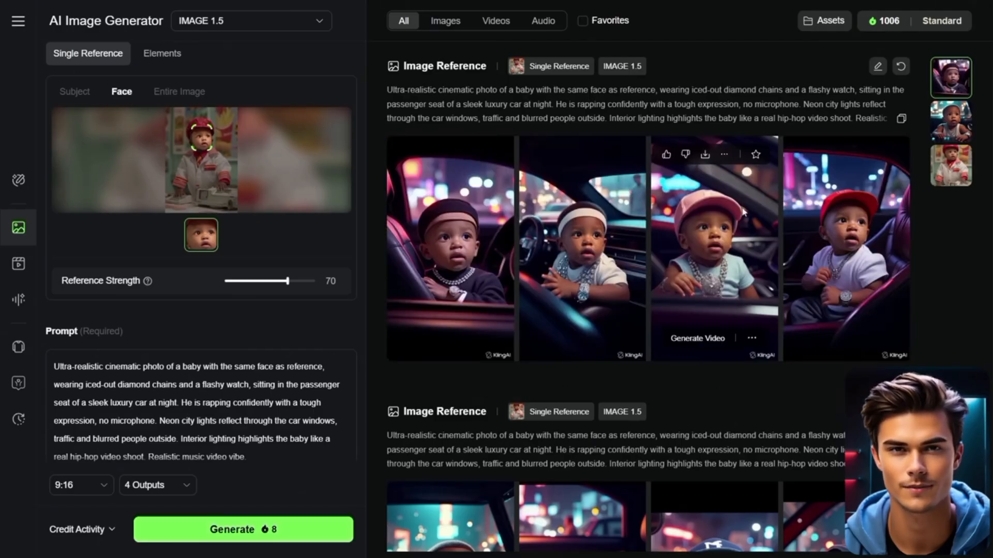
mouse_move(705, 156)
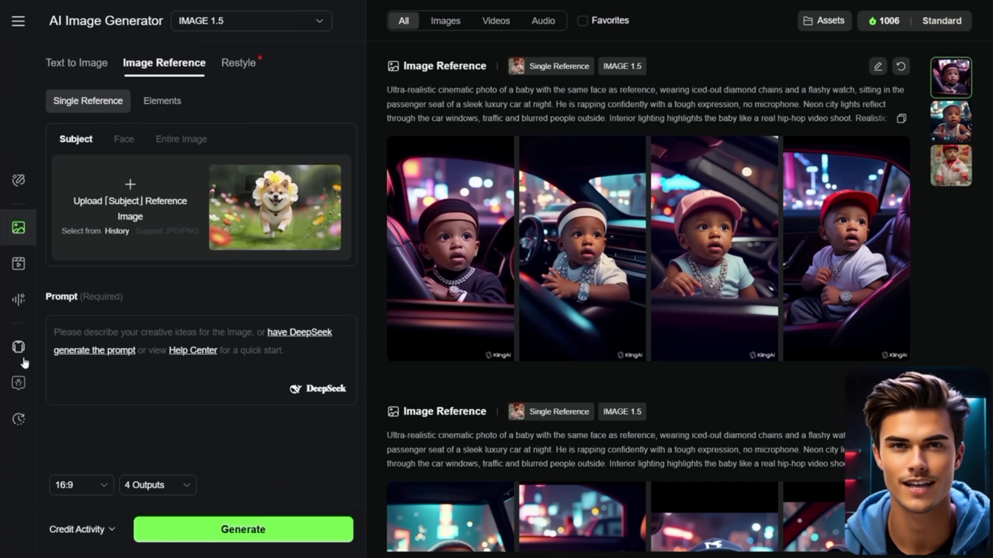
left_click(19, 385)
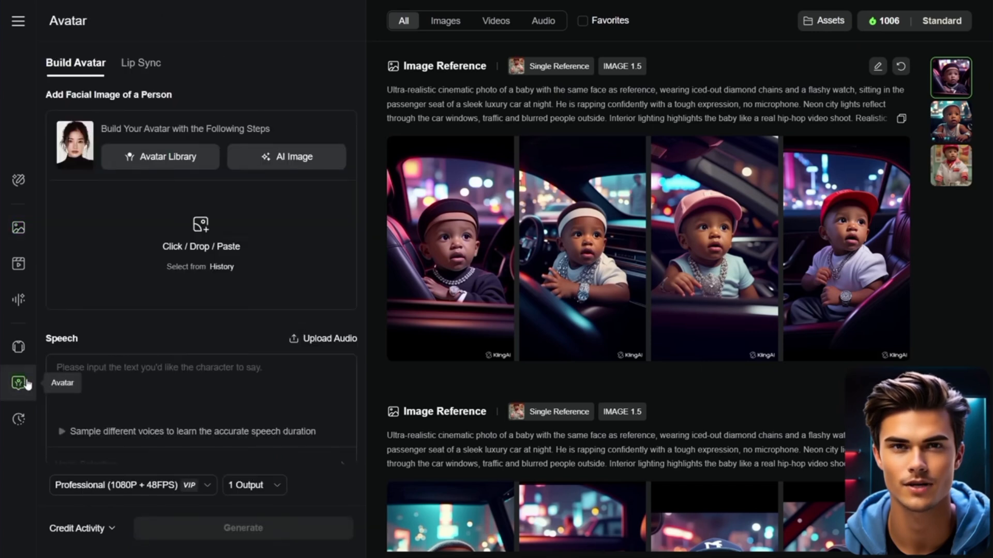
left_click(202, 233)
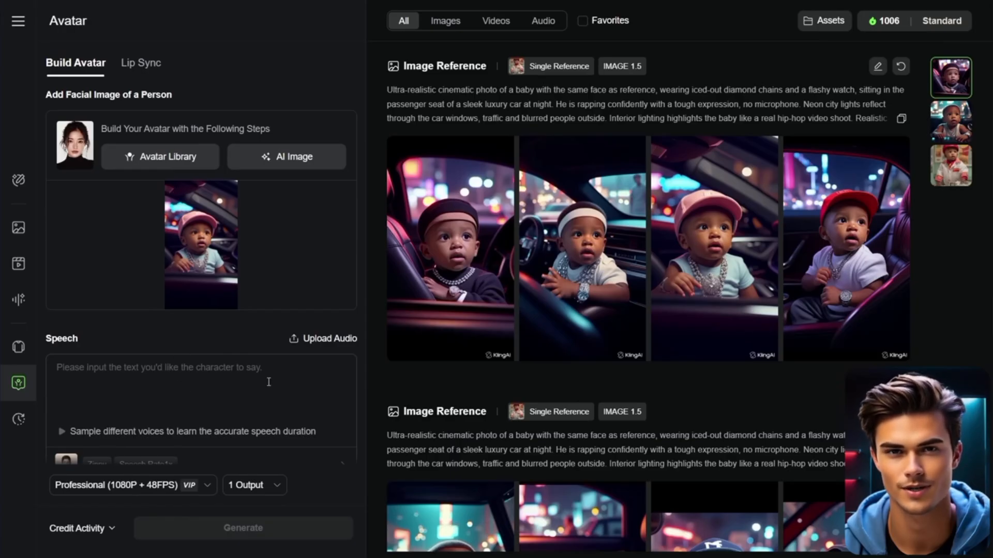
left_click(294, 340)
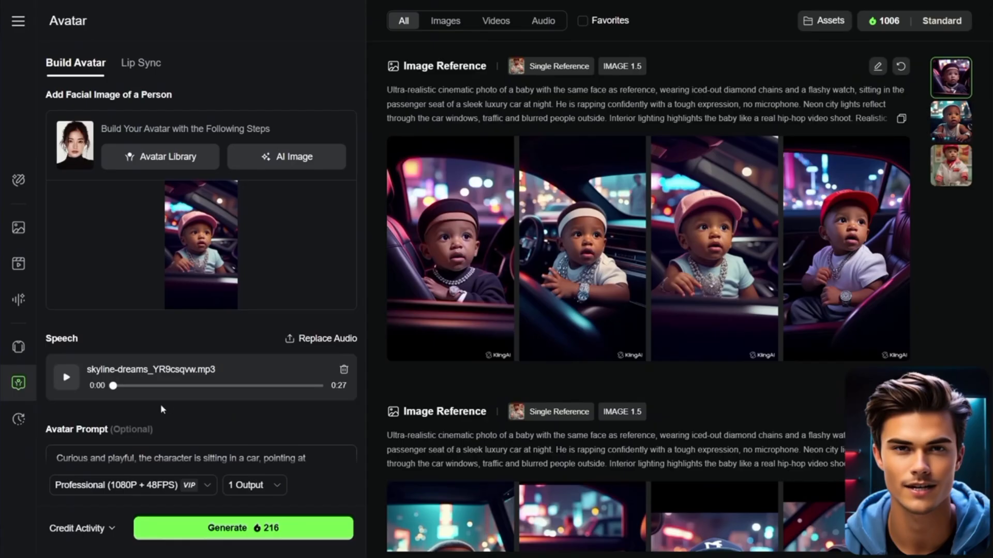
Step: Replace the avatar prompt with the baby rapper relaxed in the passenger seat, lip-syncing, glancing out the window and back with a smirk
scroll(245, 407, "down", 2)
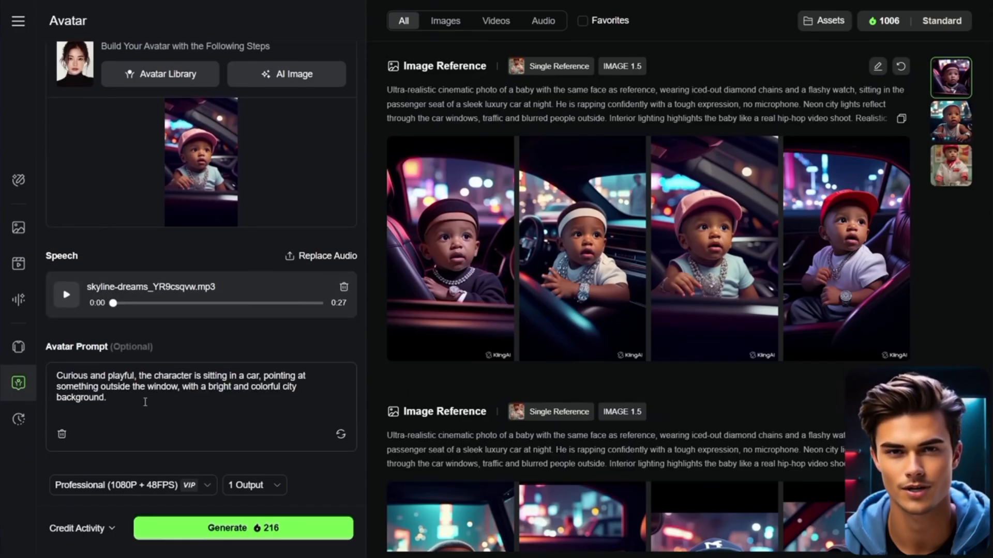
key("ctrl+a")
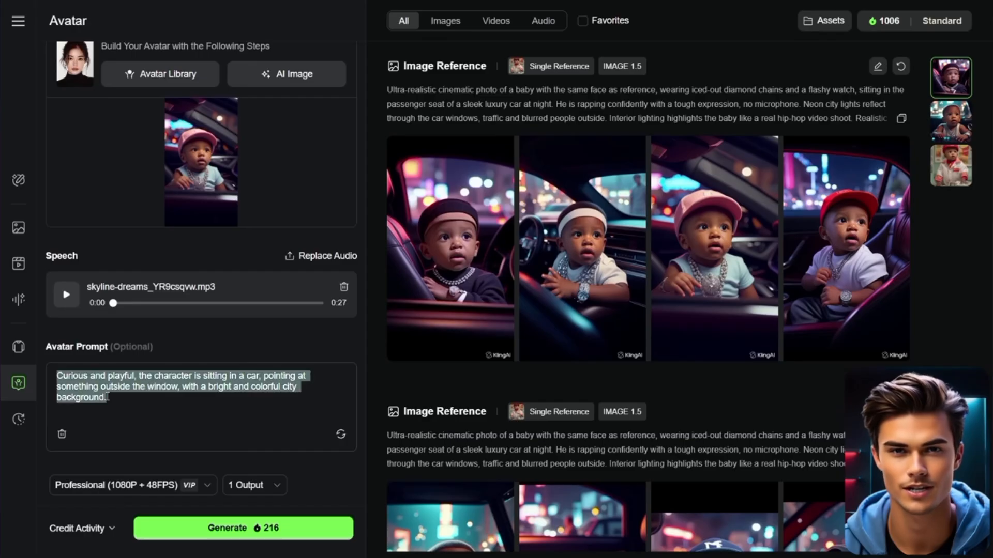
type("The baby rapper sits relaxed in the passenger seat, head tilted with a tough look. Lips sync smoothly to the rap as he glances out the window, then back to the camera with a smirk.")
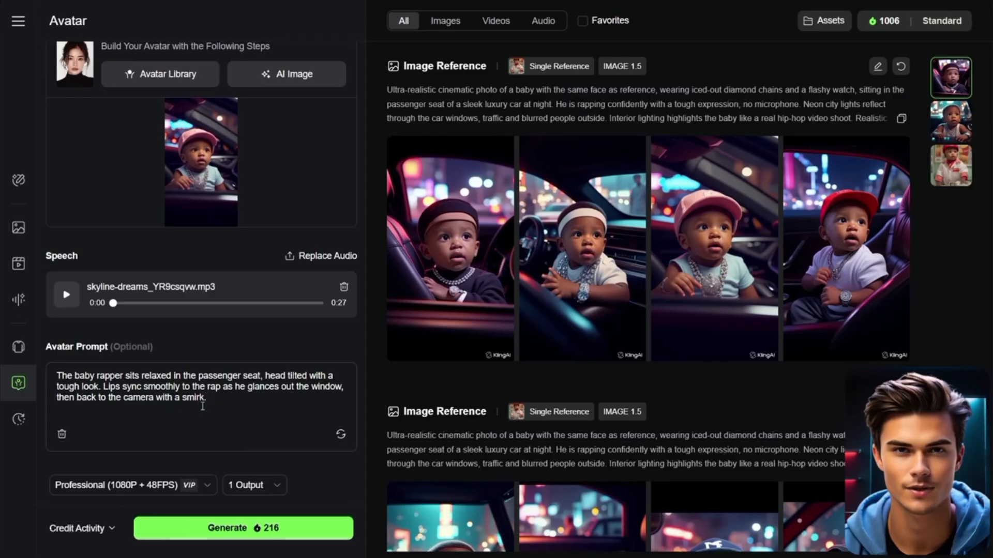
Step: Generate the car avatar video in Professional (1080P + 48FPS) mode with 1 output and play the result
left_click(162, 489)
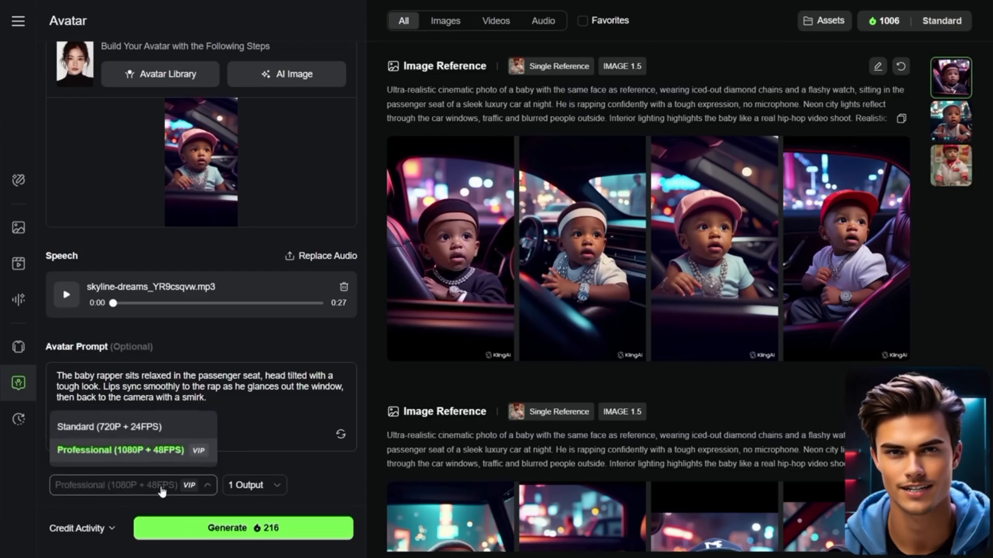
left_click(163, 490)
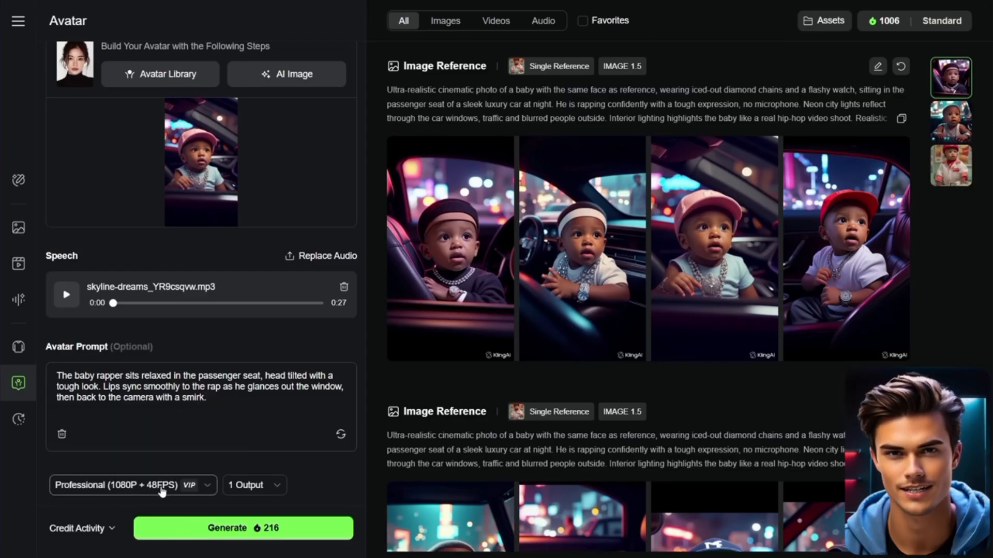
left_click(258, 488)
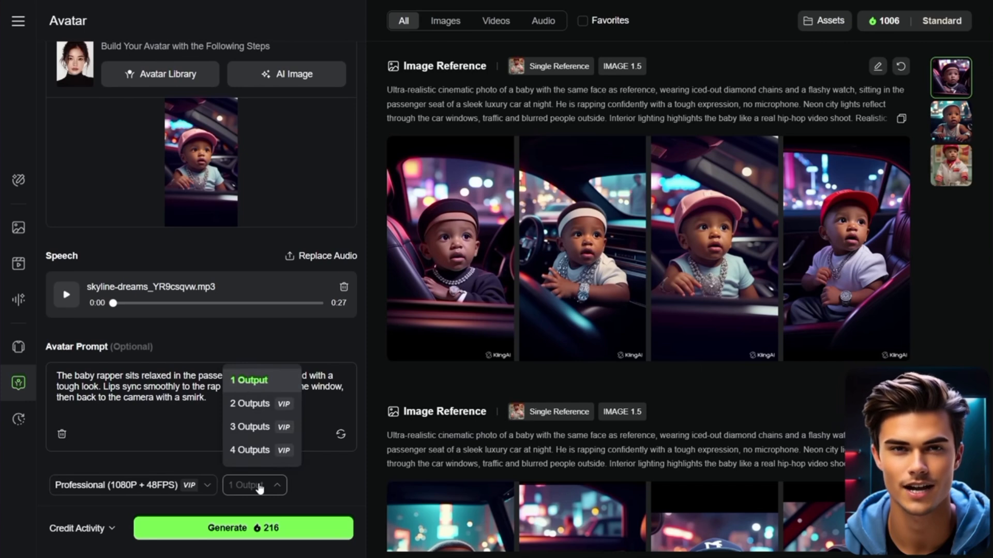
left_click(260, 486)
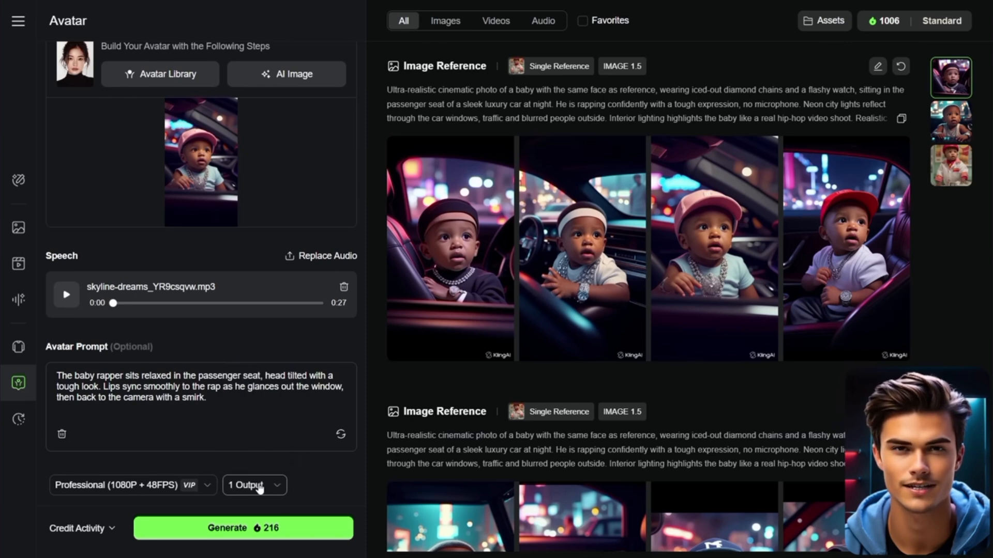
left_click(259, 537)
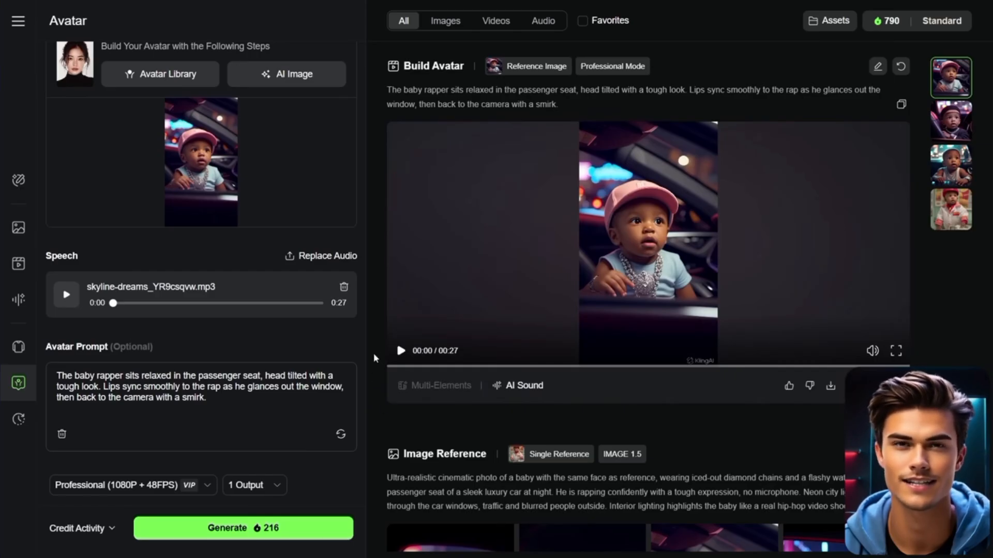
left_click(400, 351)
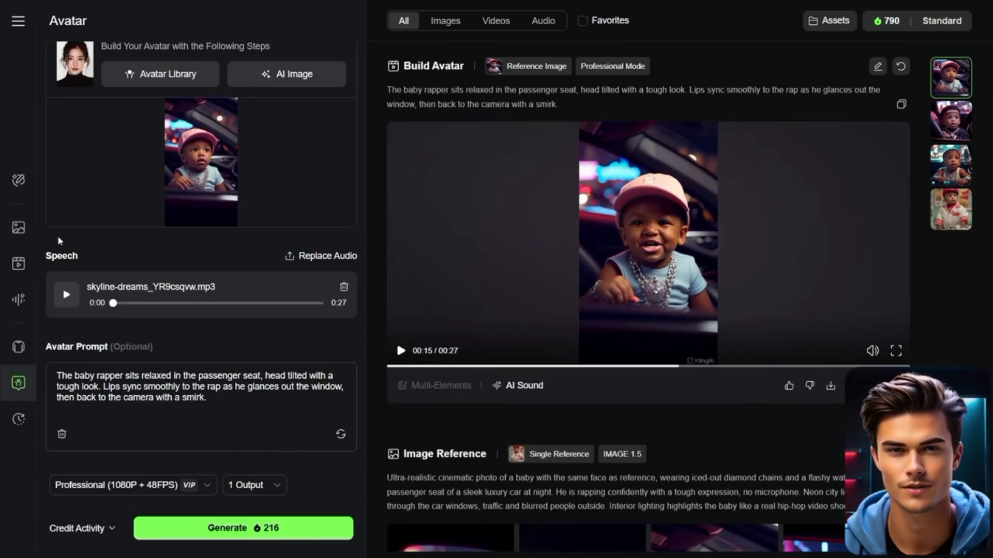
Step: Return to the AI image generator and upload the cashier baby picture as a single Face reference at strength 70
left_click(21, 229)
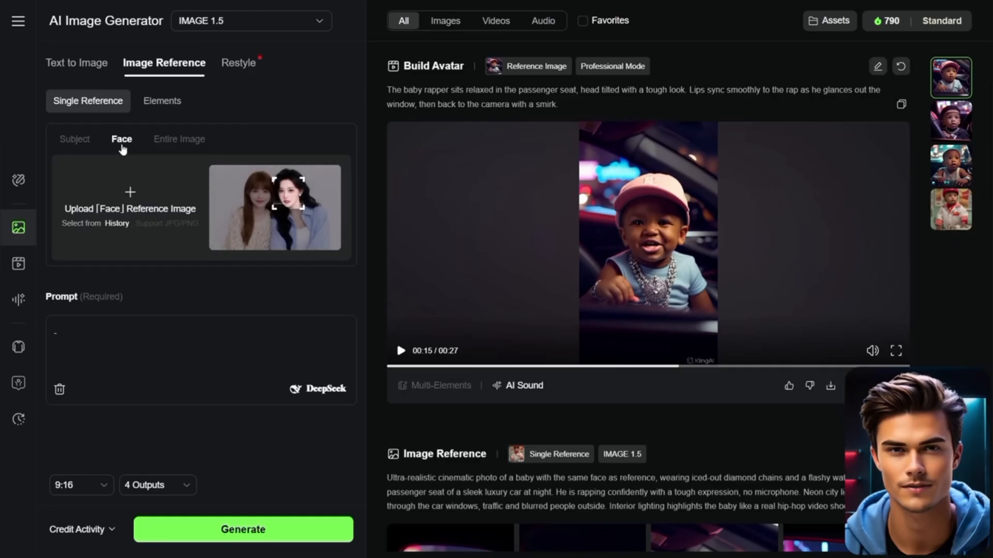
left_click(130, 193)
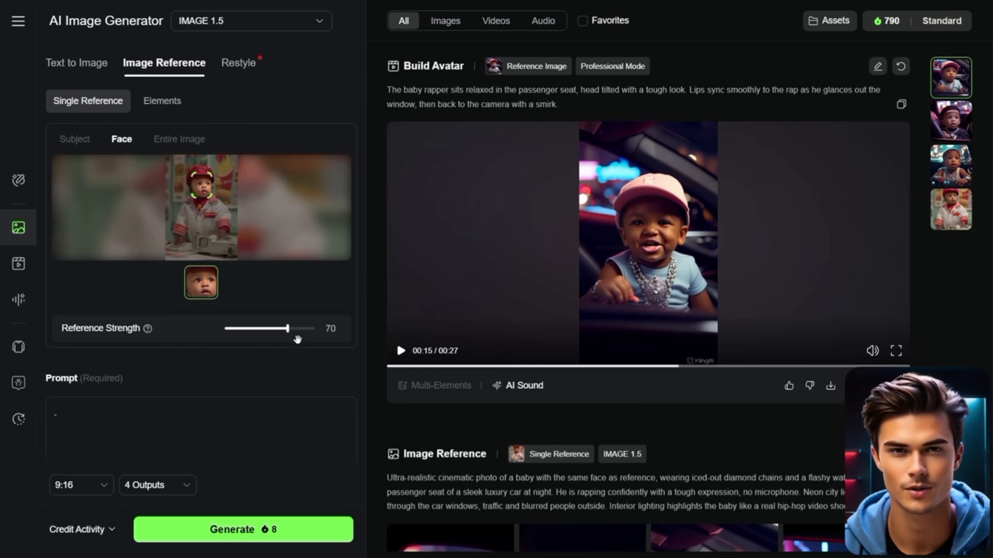
mouse_move(288, 336)
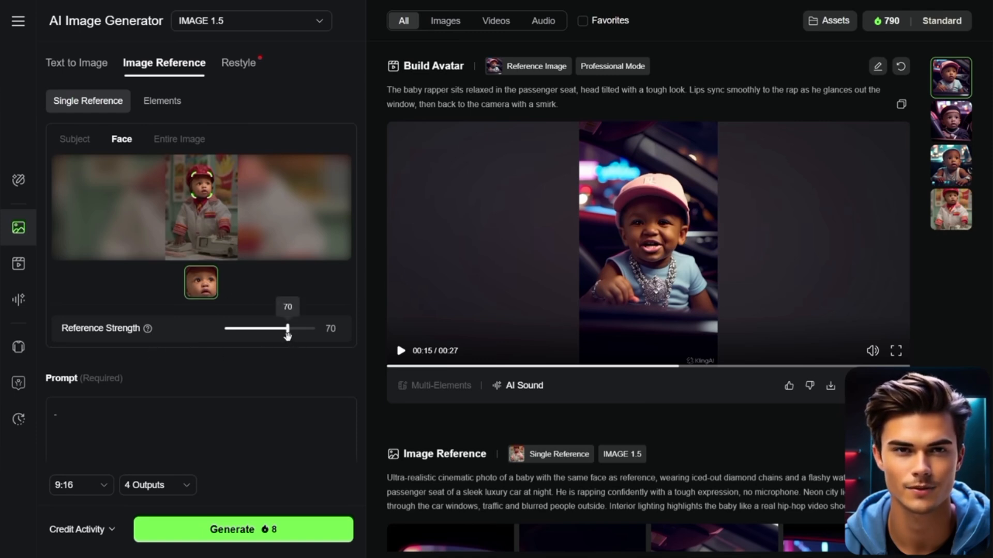
Step: Generate 4 outputs at 9:16, prompting the same-faced baby in a flashy hip-hop outfit rapping amid a lively street party crowd
scroll(221, 349, "down", 1)
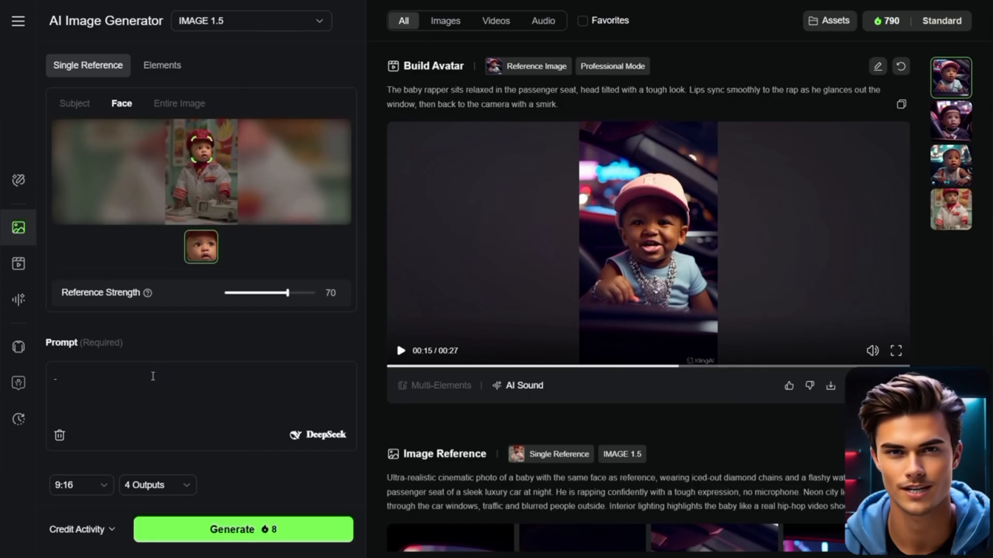
type("Ultra-realistic cinematic photo of a baby with the same face as reference, wearing flashy hip-hop outfit, heavy diamond chains and a luxury watch, standing in the middle of a street party. He is rapping with confidence while a lively crowd of people dance, cheer, and throw their hands up around him. Street lights glow, graffiti walls in the background, smoke and colored lights add to the vibe. Feels like a real outdoor rap music video shoot, full of energy and realism.")
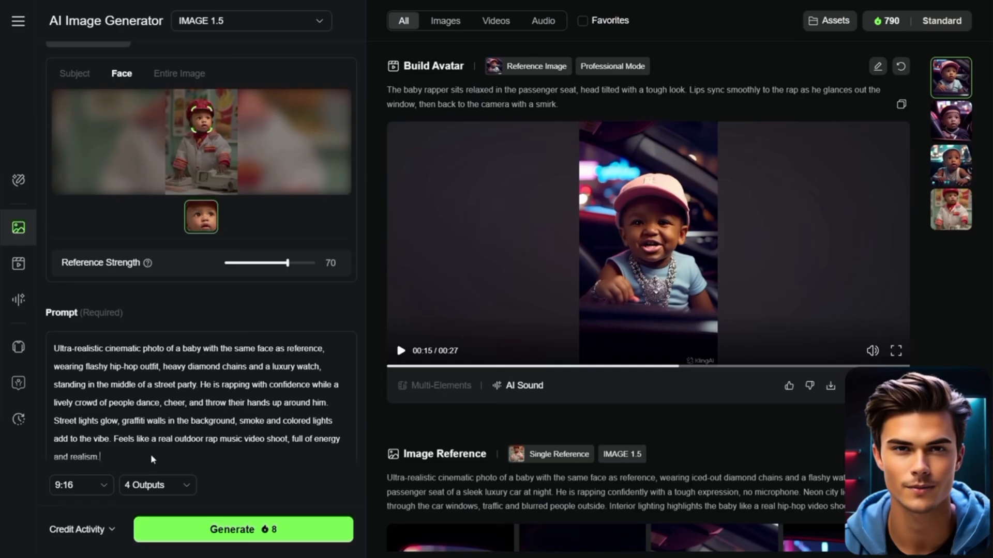
left_click(106, 484)
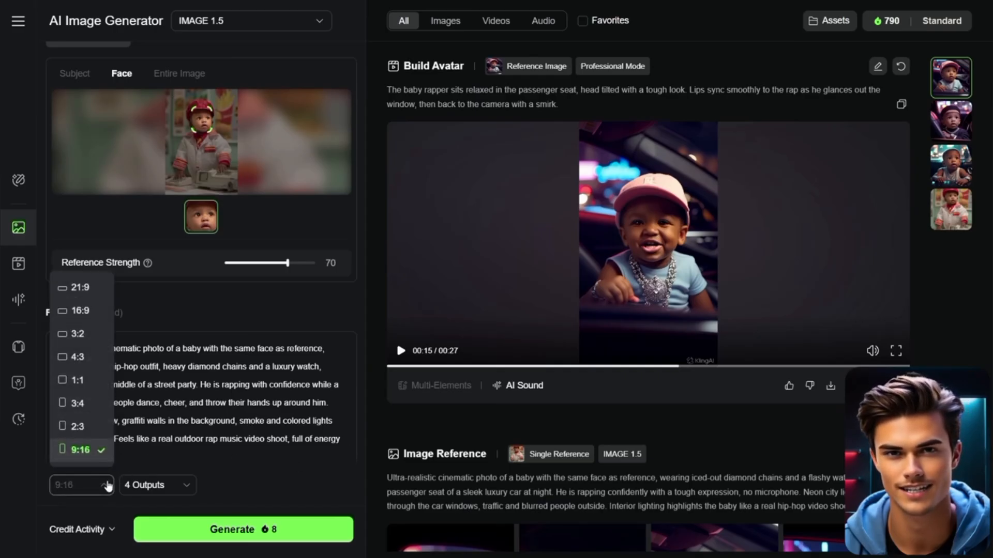
left_click(105, 485)
left_click(159, 485)
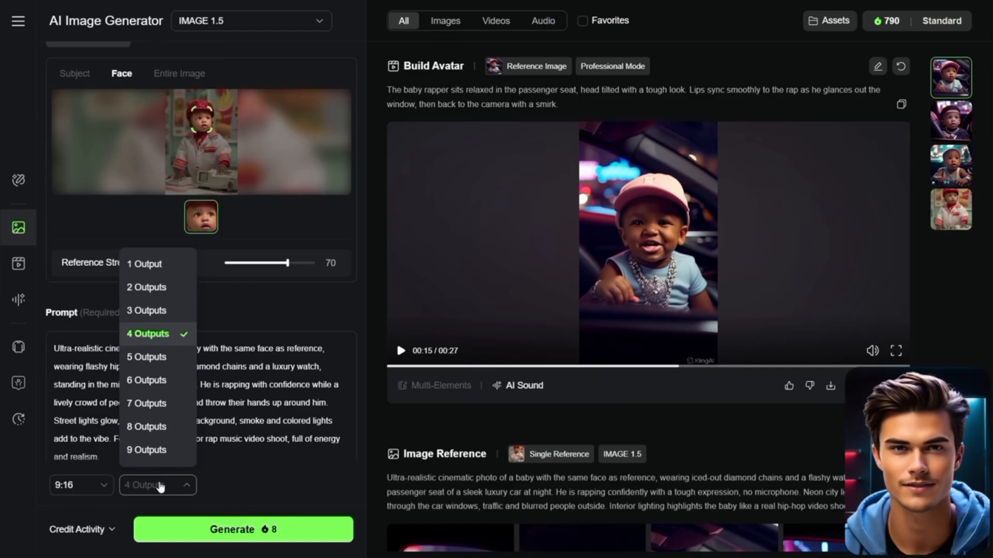
left_click(160, 487)
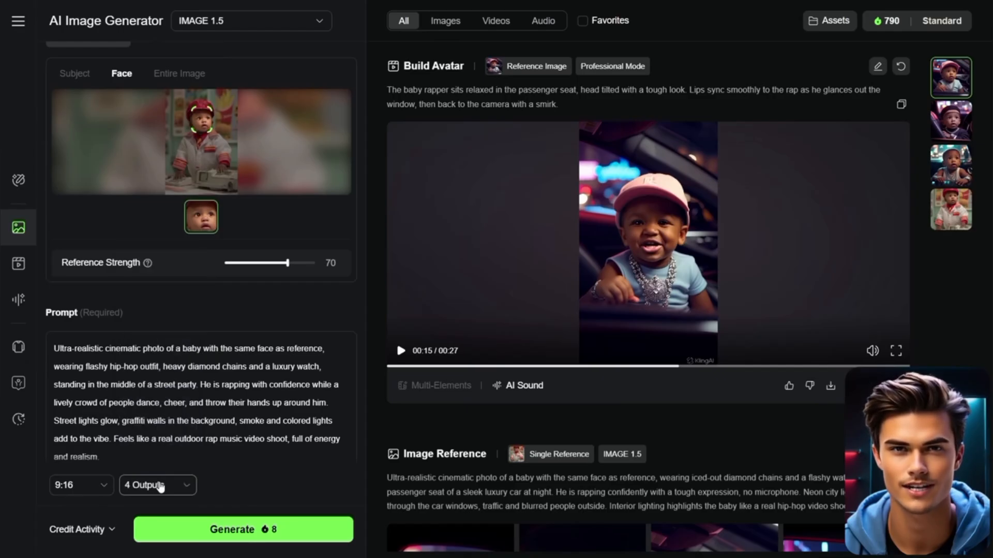
left_click(241, 528)
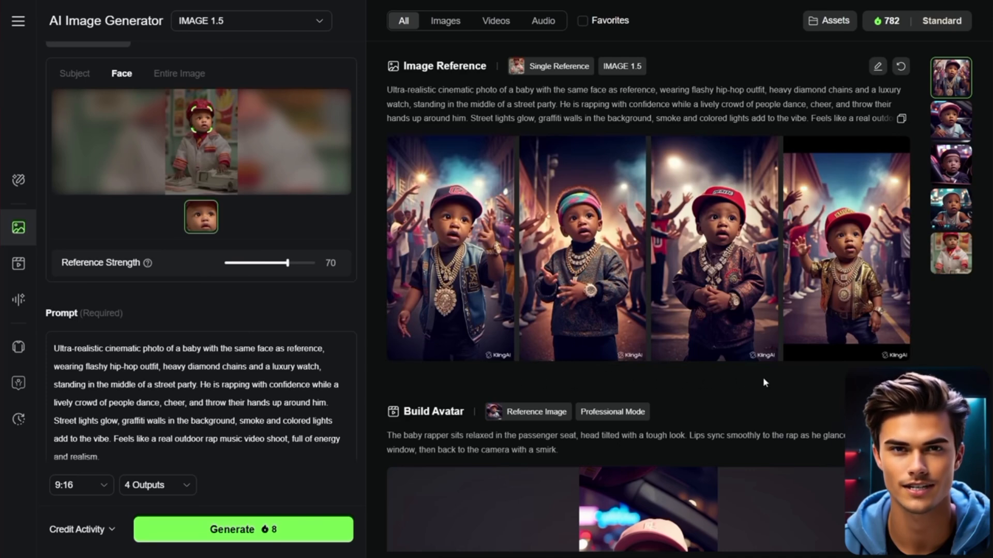
Step: Examine the first three street party images enlarged, then return to the image generator
left_click(486, 282)
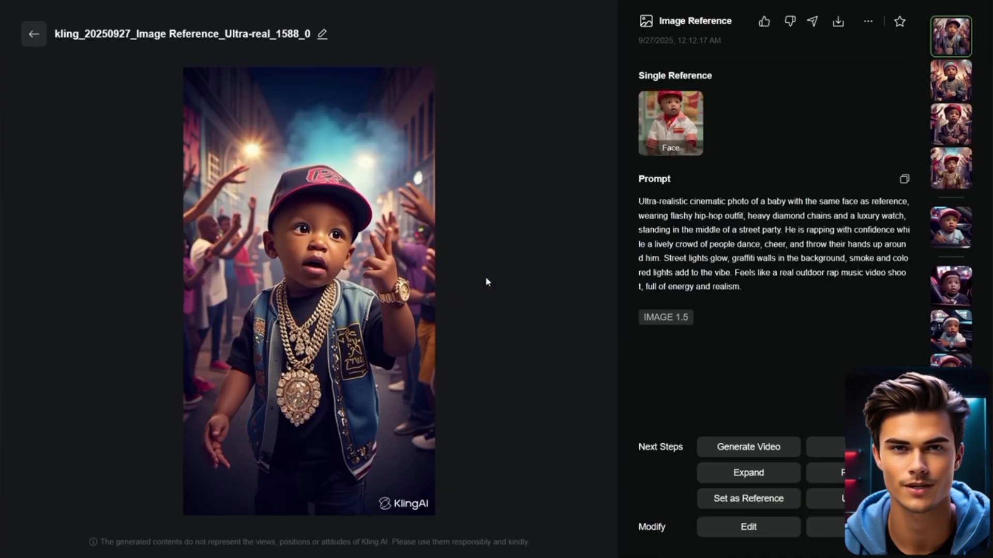
left_click(964, 94)
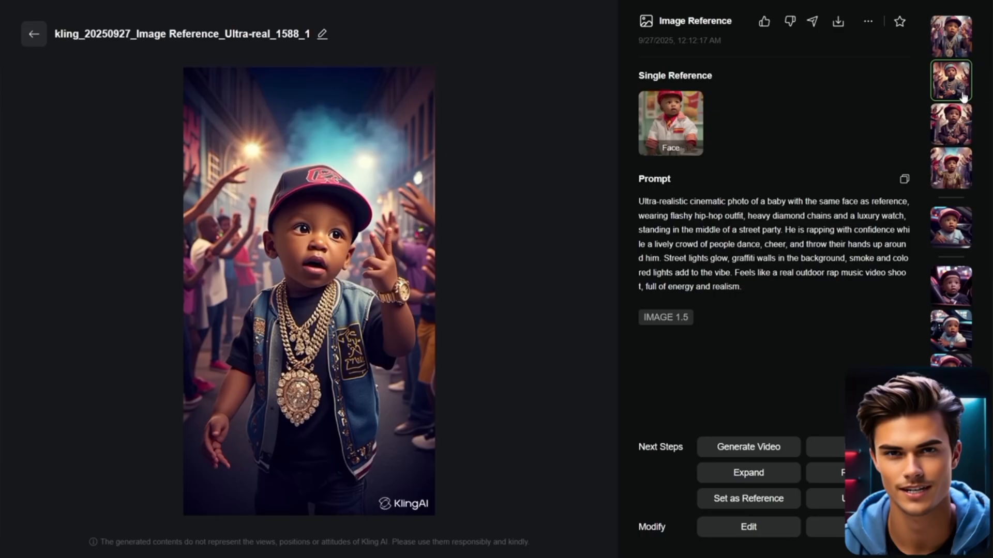
left_click(960, 132)
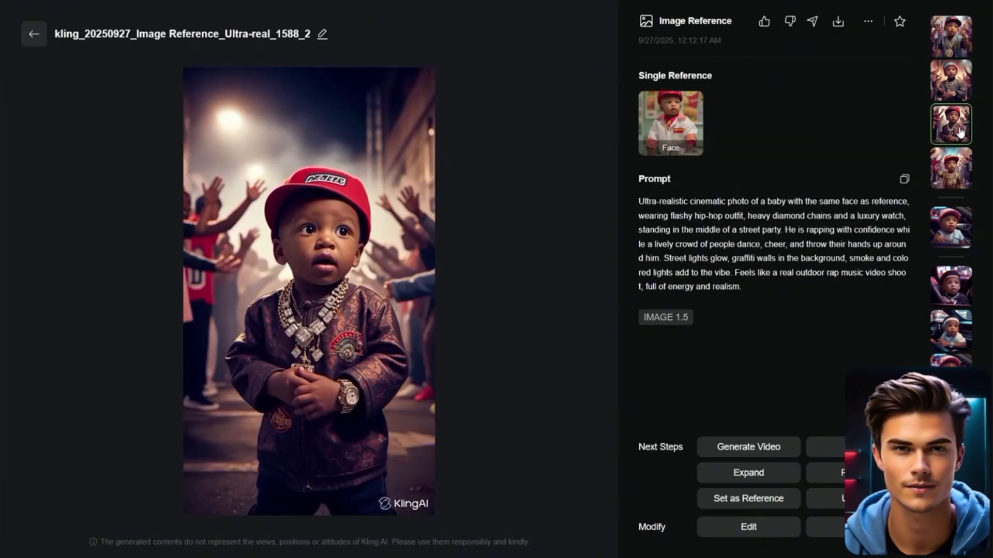
left_click(31, 35)
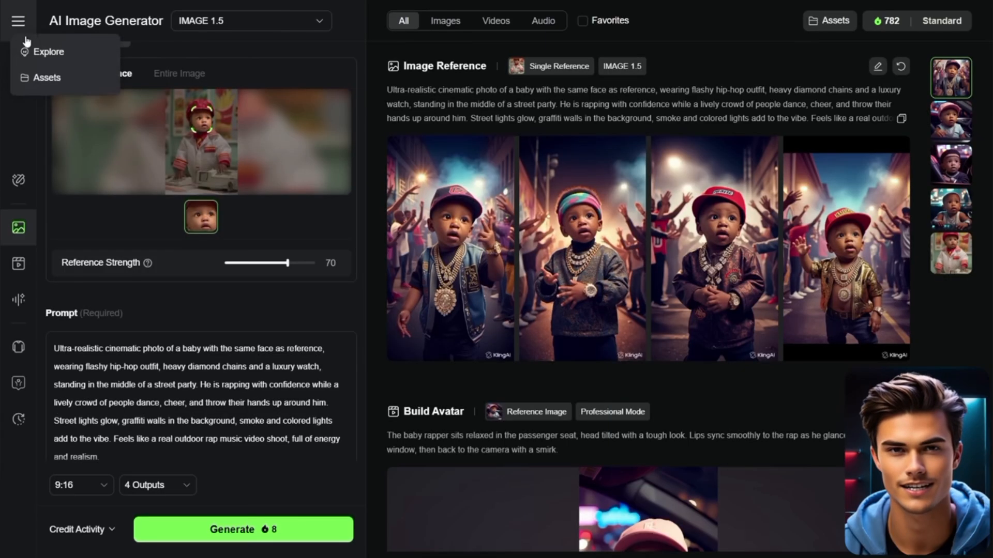
Step: Start a new avatar with the street party image of the baby in the red cap and upload skyline-dreams_YR9csqvw.mp3 as its speech audio
mouse_move(706, 157)
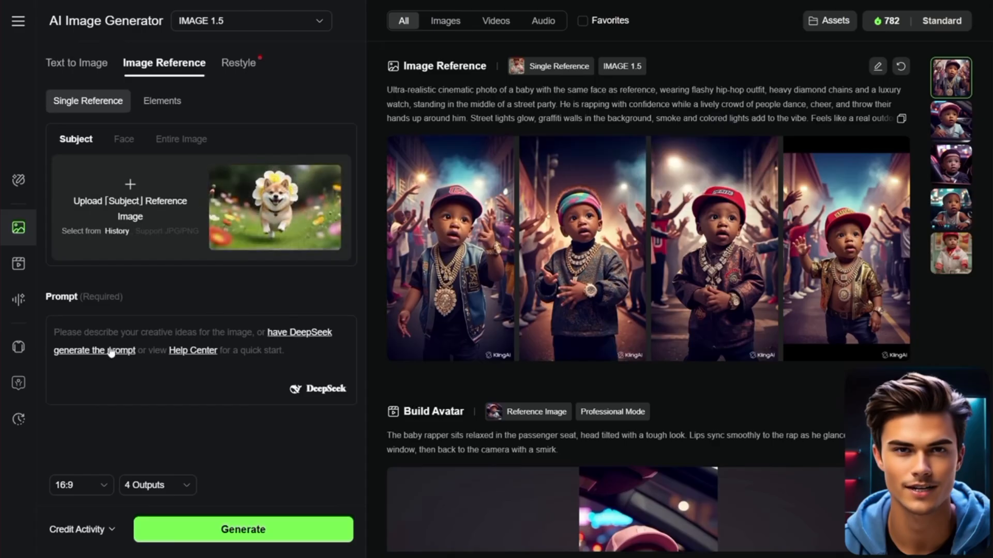
left_click(24, 388)
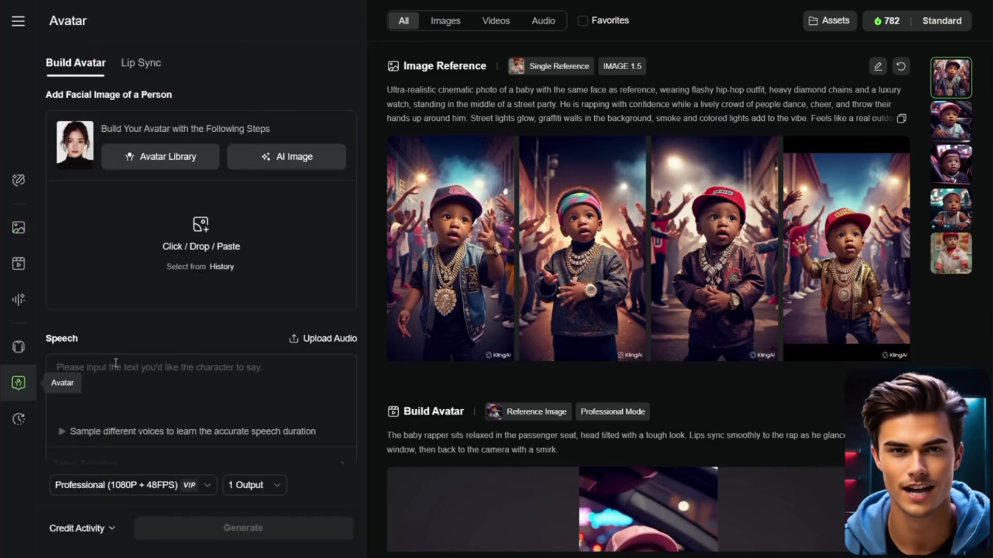
left_click(206, 236)
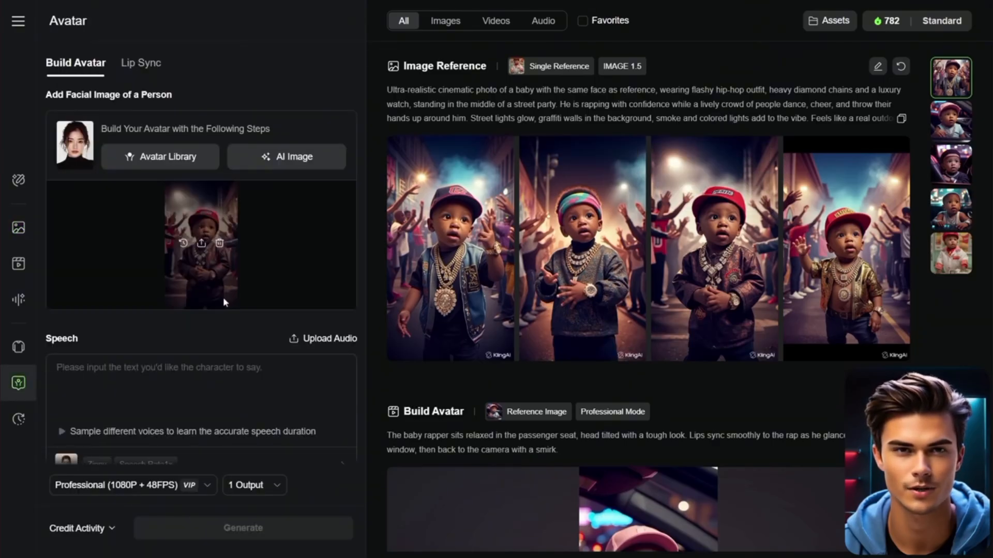
scroll(204, 318, "down", 1)
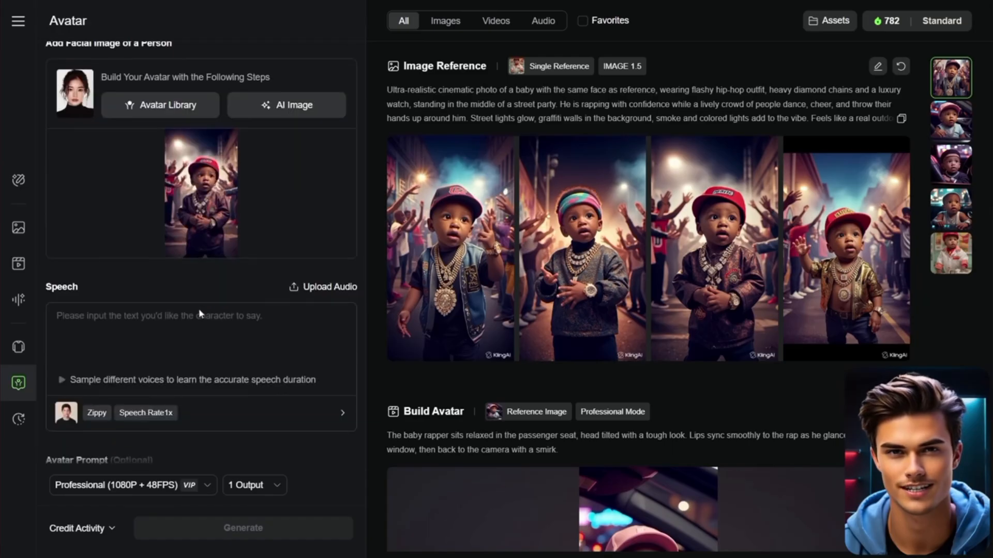
left_click(297, 290)
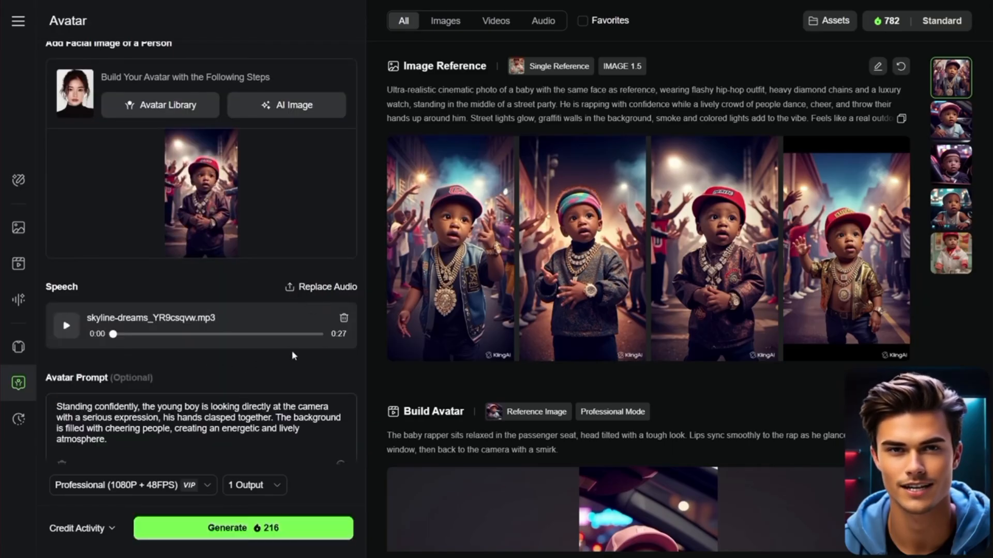
Step: Replace the avatar prompt with the baby rapper lip syncing in the crowd, eyes alternating between camera and people, expression shifting from serious focus to playful grins
scroll(218, 351, "down", 1)
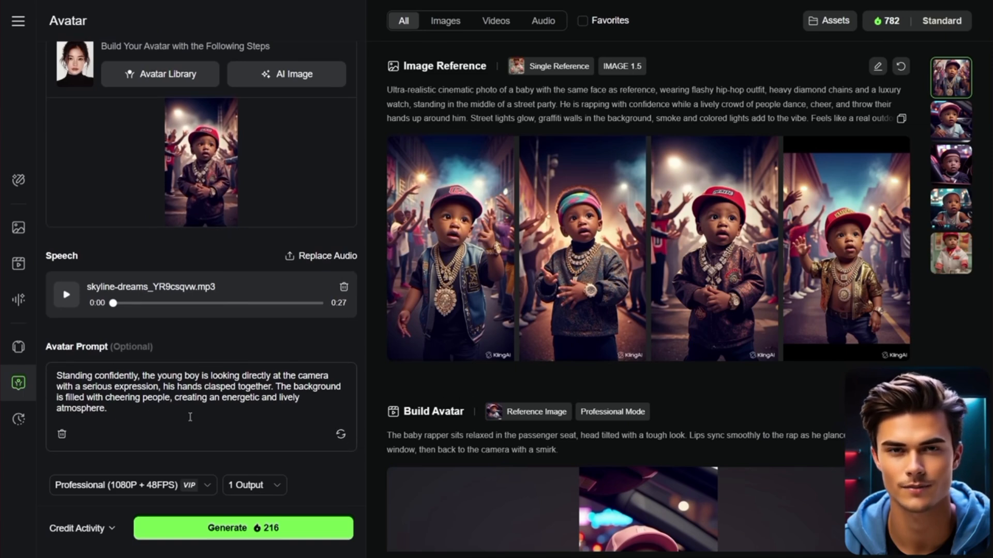
left_click_drag(190, 417, 56, 377)
type("The baby rapper stands in the crowd, lips syncing perfectly to the rap. Eyes alternate between the camera and the people around him. His expression shifts from serious focus to playful grins.")
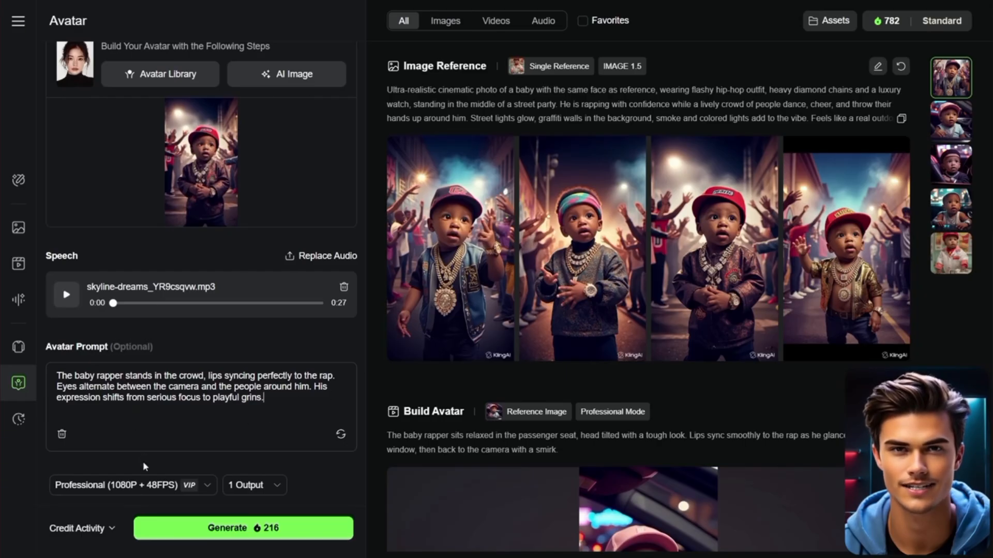
Step: Generate the street party avatar video in Professional (1080P + 48FPS) mode with 1 output and play the result
left_click(144, 485)
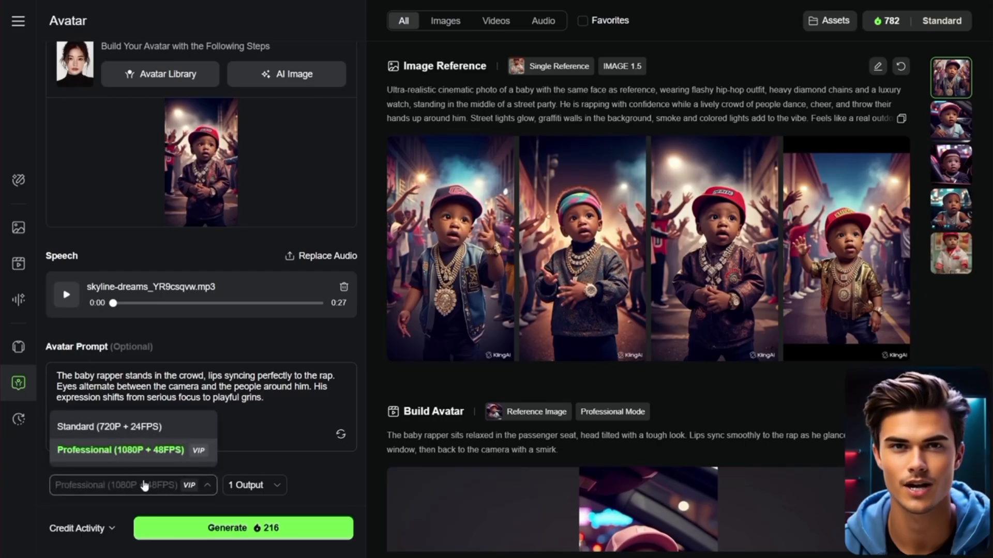
left_click(144, 485)
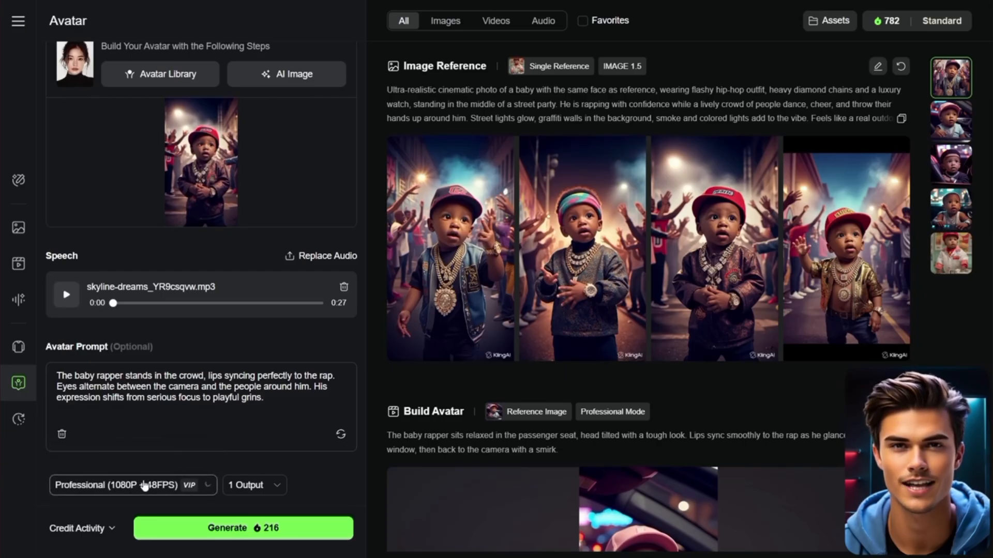
left_click(263, 486)
left_click(263, 488)
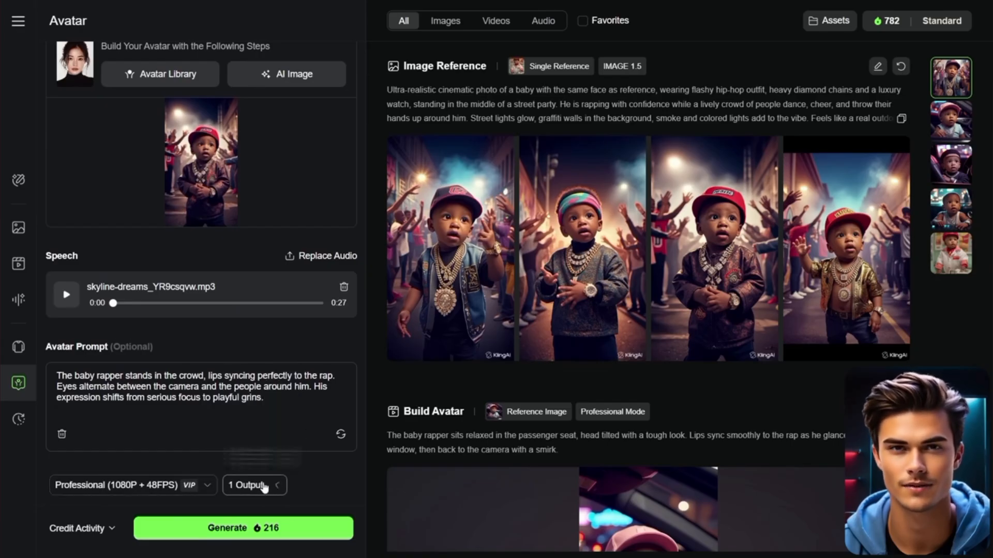
left_click(248, 527)
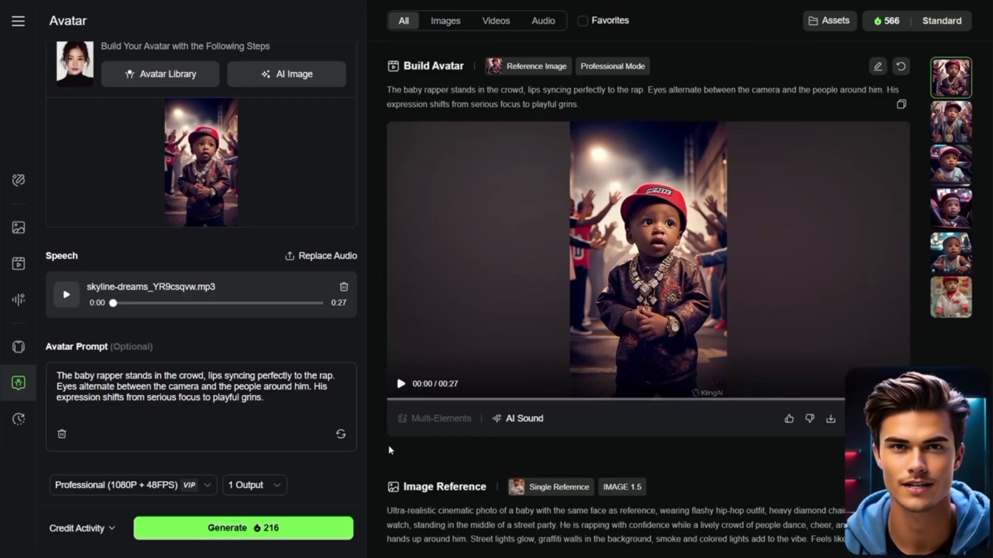
left_click(400, 385)
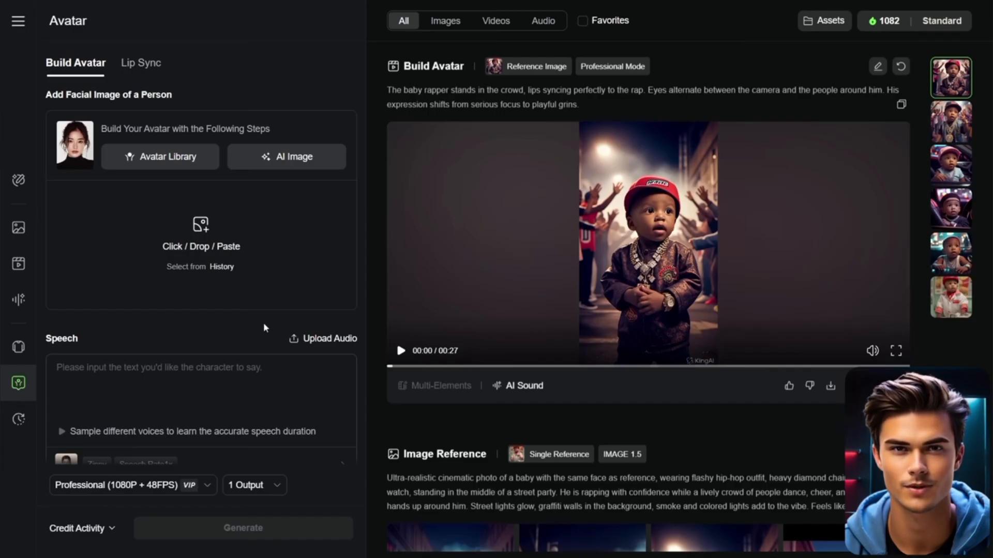
Step: Generate male AI avatar images at 9:16, prompting an iced-out rap boss cat with diamond chains, luxury watch and sunglasses on a neon rap concert stage
left_click(290, 158)
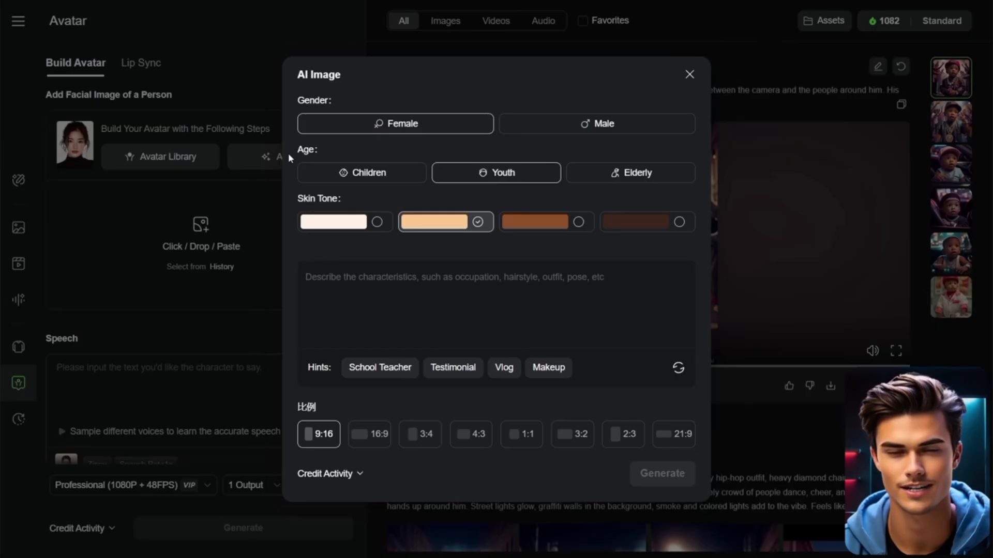
left_click(602, 129)
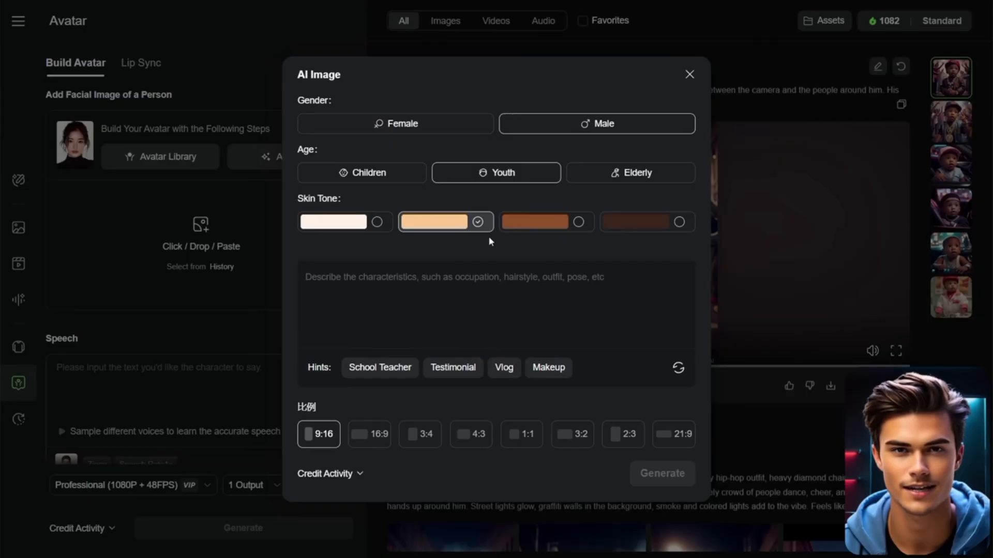
left_click(476, 282)
type("vibrant rap concert stage with neon lights, booming speakers, graffiti walls, and a hyped-up urban crowd. Cinematic lighting, dramatic shadows, high-energy atmosphere, rap music vibes, 4K quality, aspect ratio 9:16.")
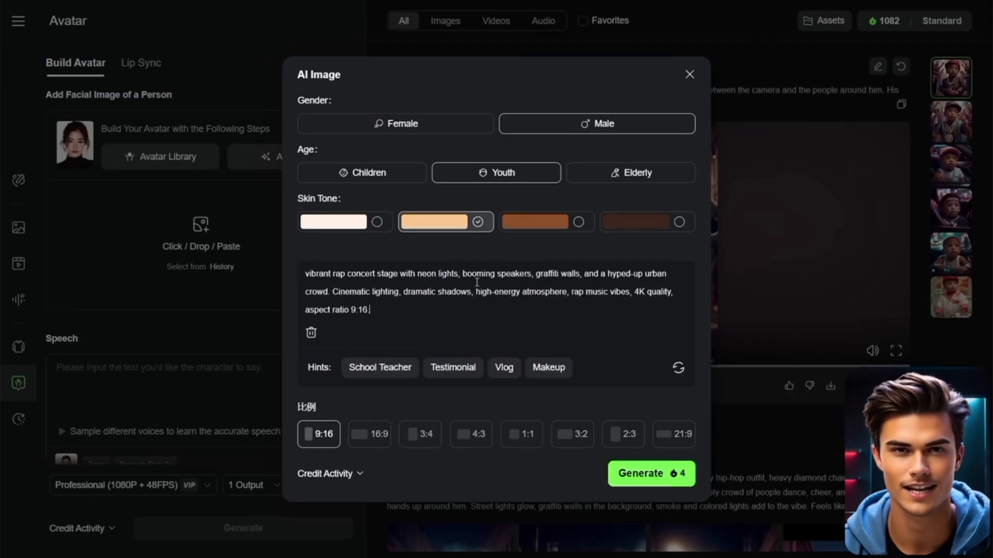
scroll(477, 281, "up", 2)
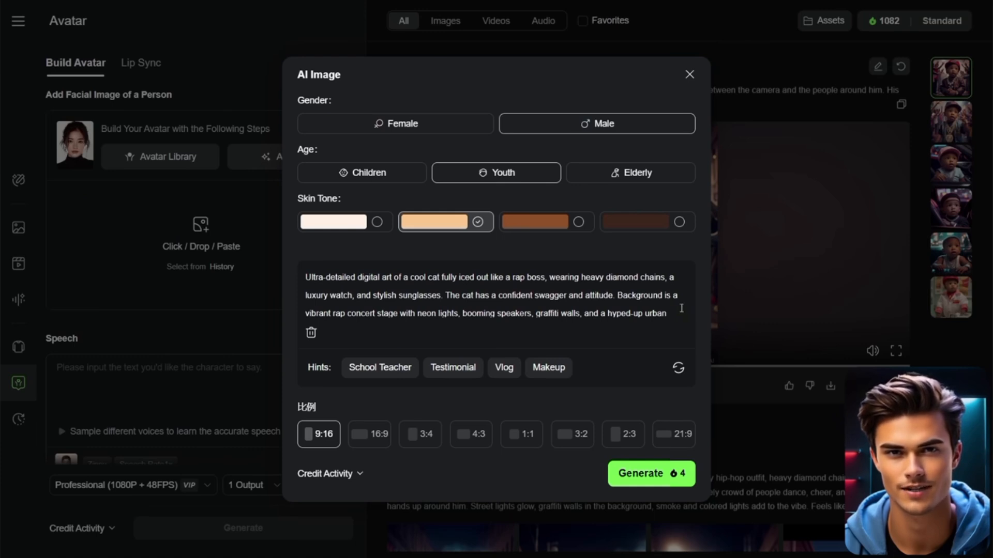
scroll(681, 308, "down", 2)
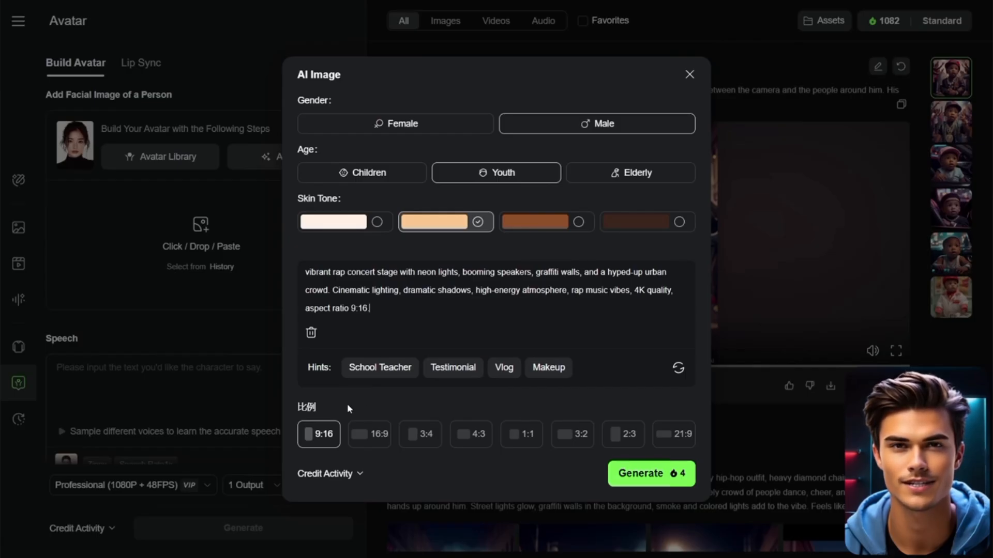
left_click(655, 473)
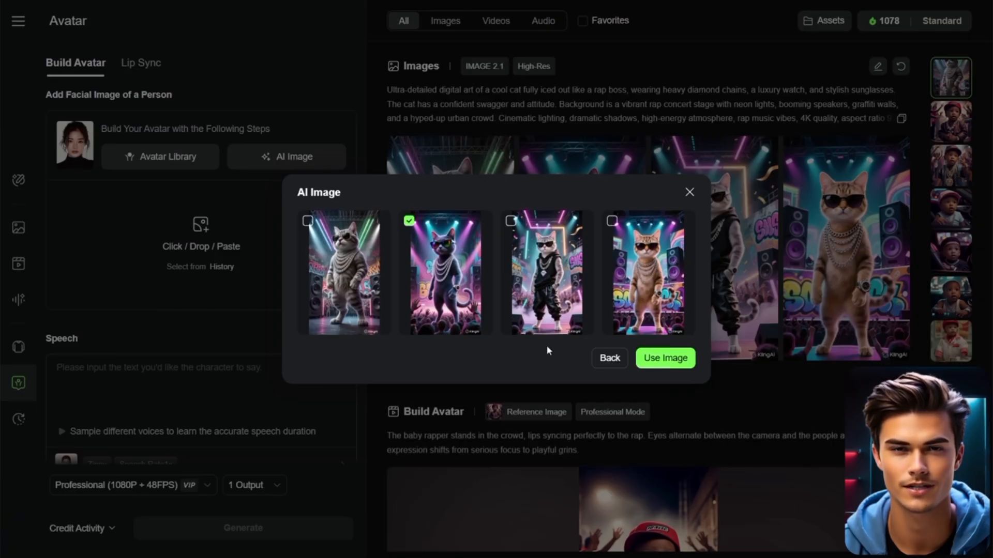
Step: Generate an avatar video from the third cat image with ninelives-full-song-musicgpt_hvlVOQmJ.wav, prompting steady camera focus, subtle head nods, calm swagger and strong stage presence
left_click(545, 294)
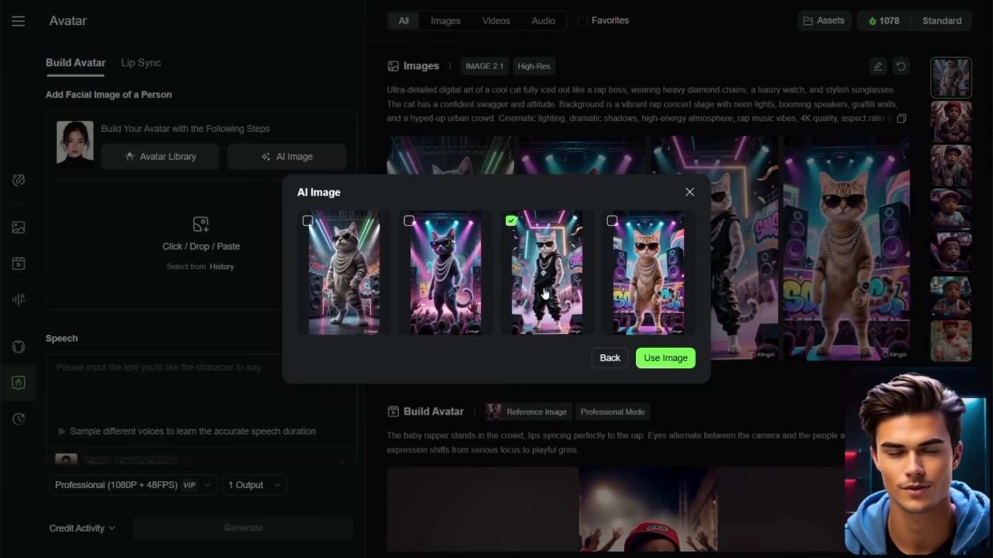
left_click(664, 357)
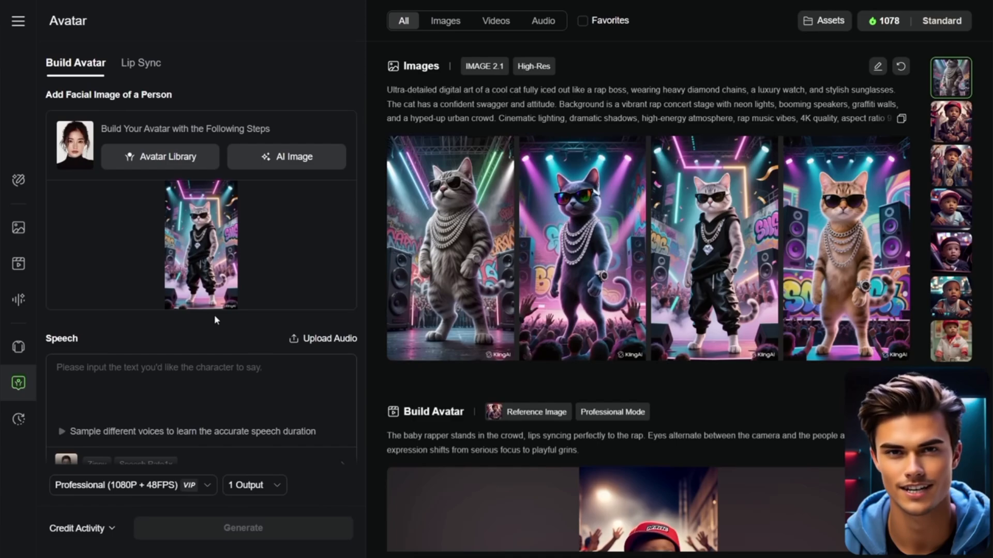
scroll(214, 315, "down", 2)
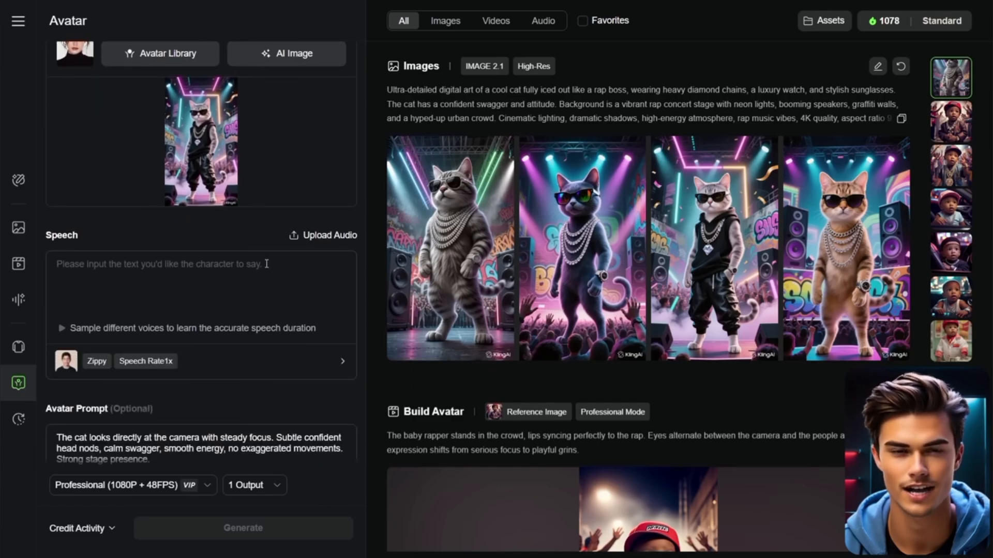
left_click(295, 236)
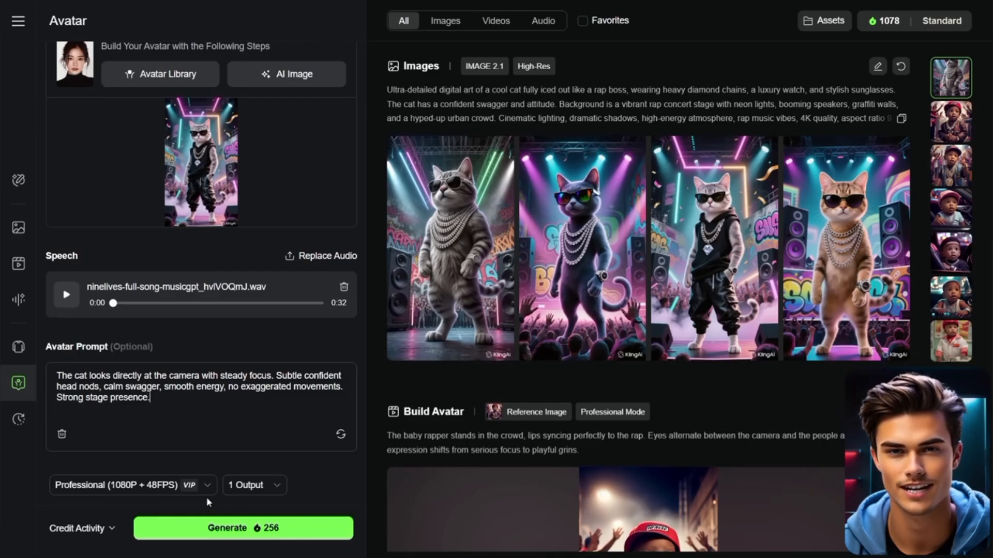
left_click(240, 528)
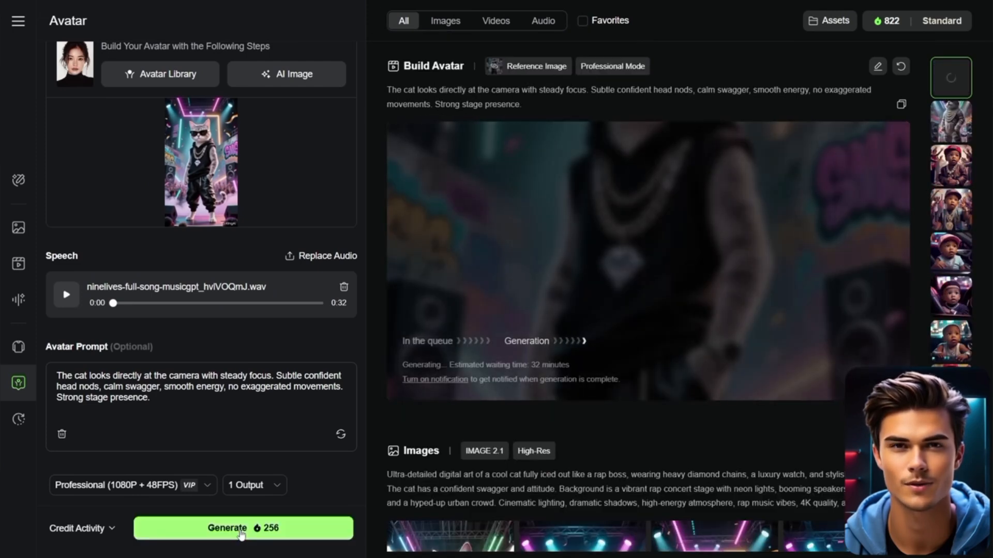
left_click(241, 532)
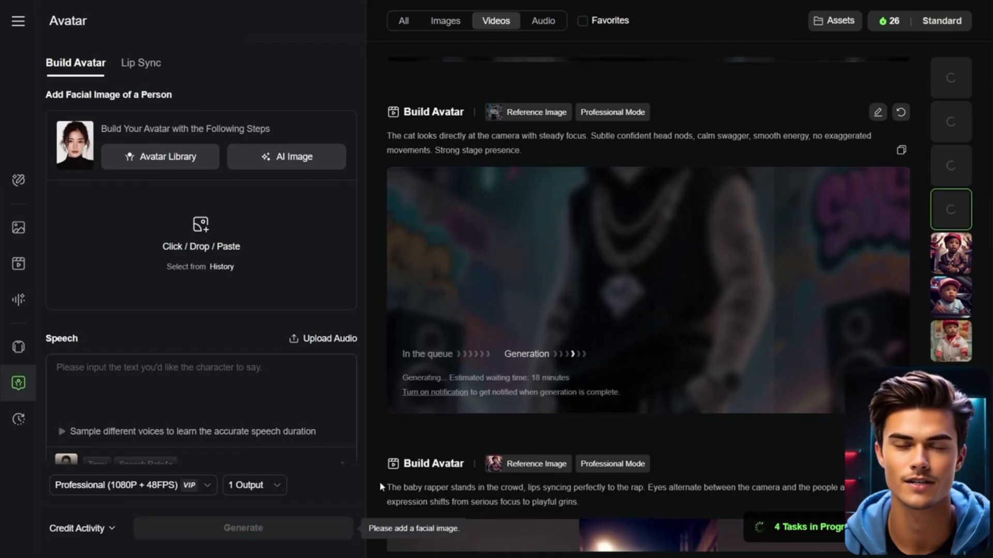
Step: Examine the queued cat avatar videos and their generation status in the video list
scroll(401, 353, "up", 3)
scroll(407, 353, "up", 10)
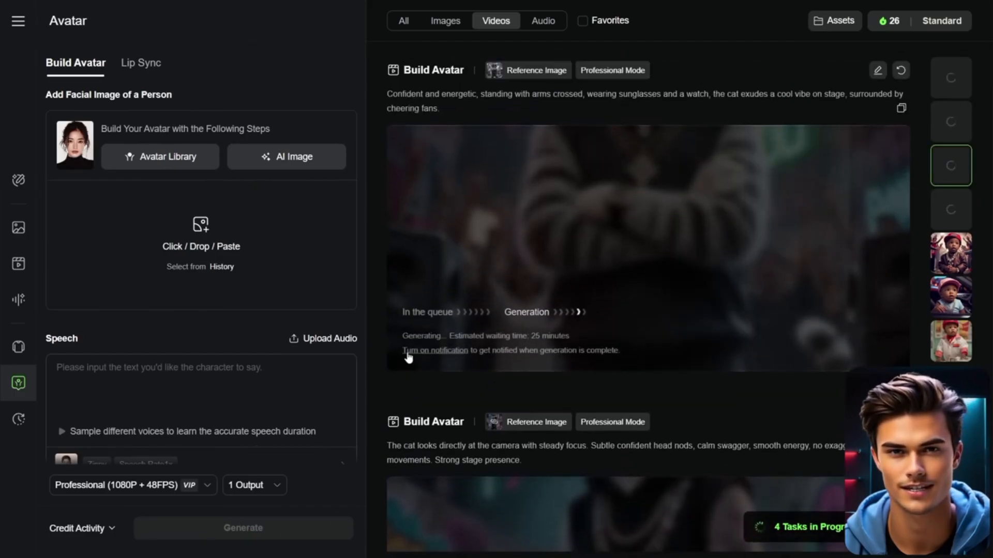
scroll(409, 356, "up", 4)
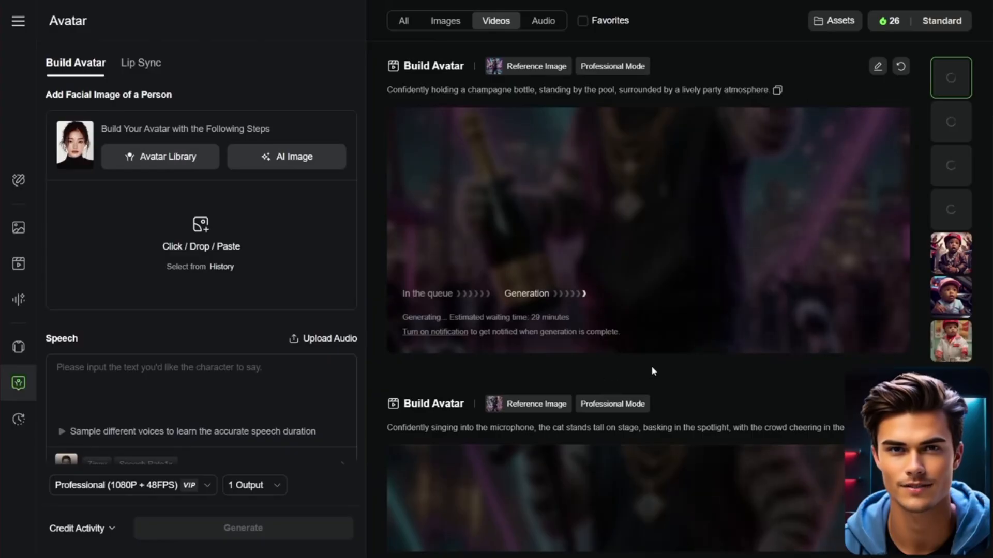
scroll(652, 368, "down", 5)
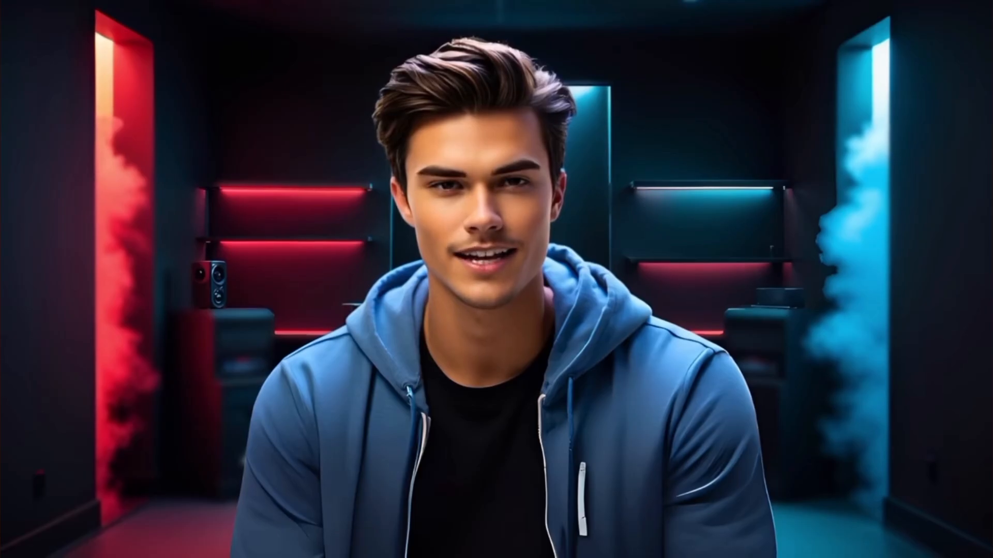